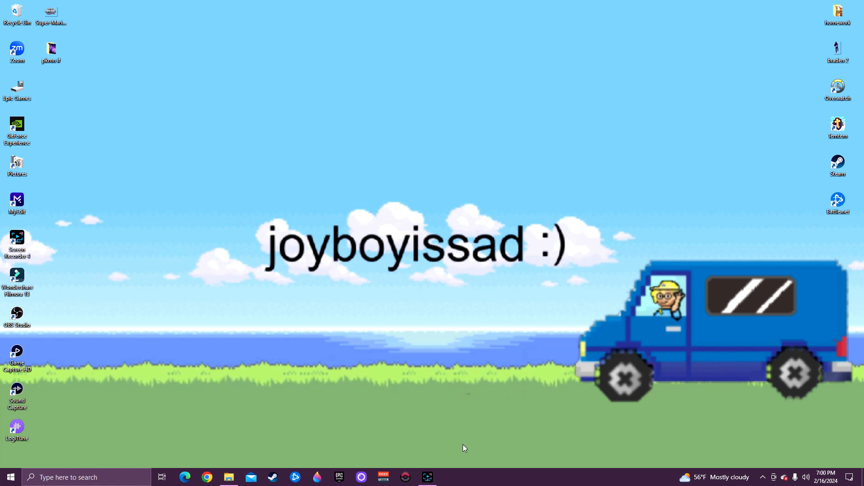
Step: Open Paint 3D and start a new project
click(317, 478)
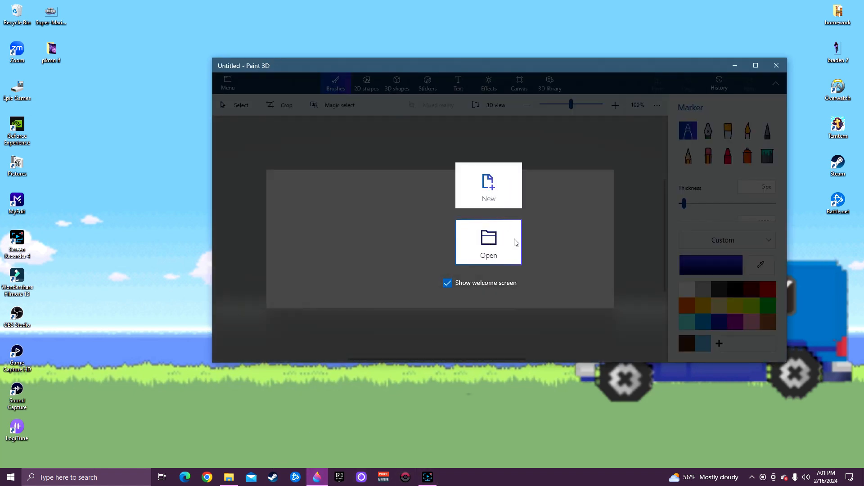
click(479, 187)
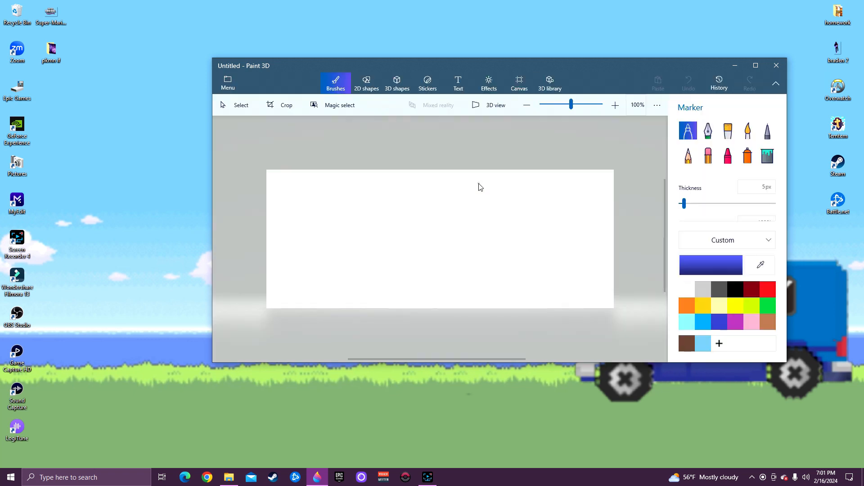
Step: Unlock the canvas aspect ratio and set the blank canvas to 2040 px wide and 1135 px high
click(513, 89)
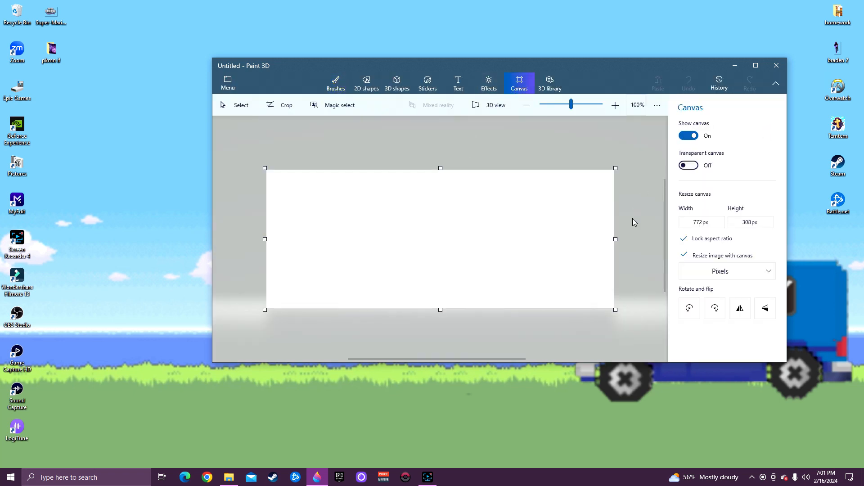
click(700, 226)
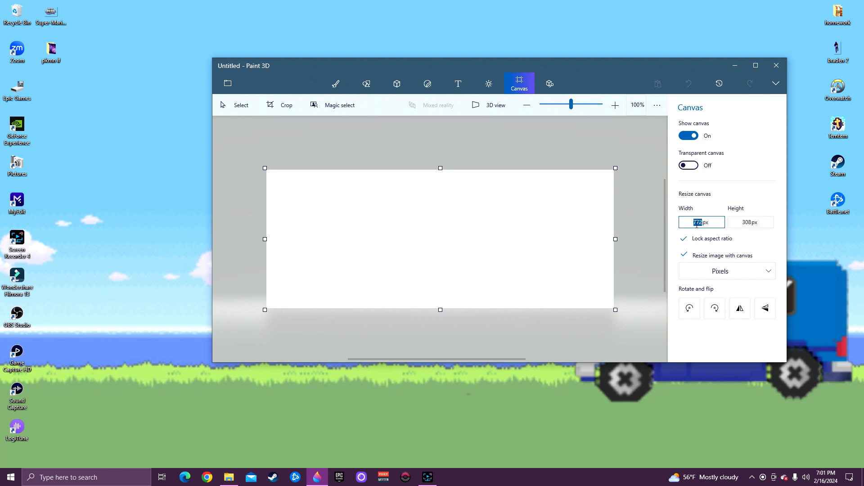
key(BackSpace)
text(2040)
click(745, 224)
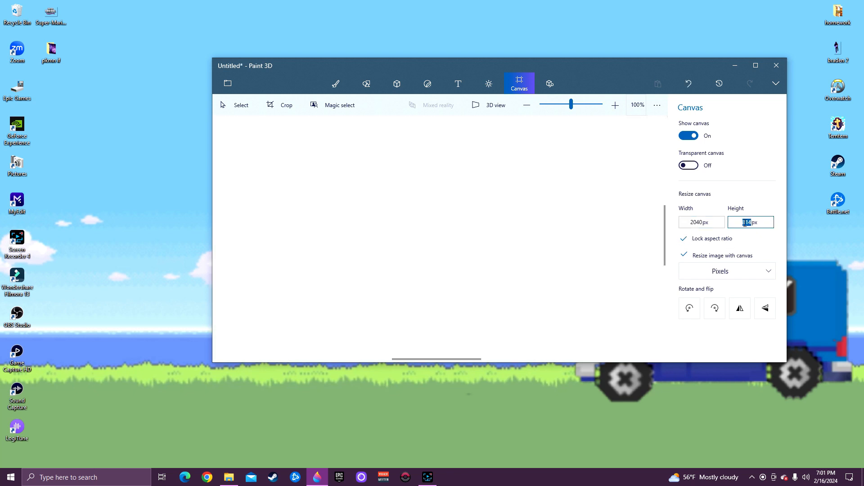
key(BackSpace)
click(758, 178)
click(759, 181)
scroll(365, 229, down, 3)
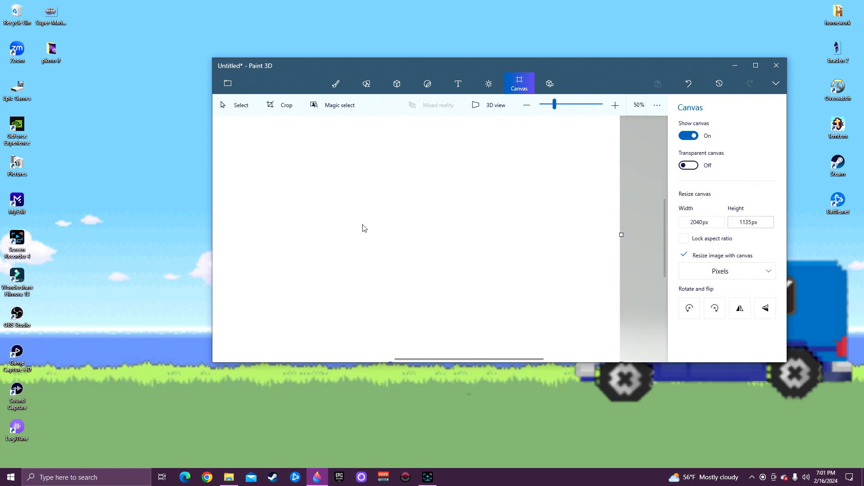
scroll(365, 228, down, 2)
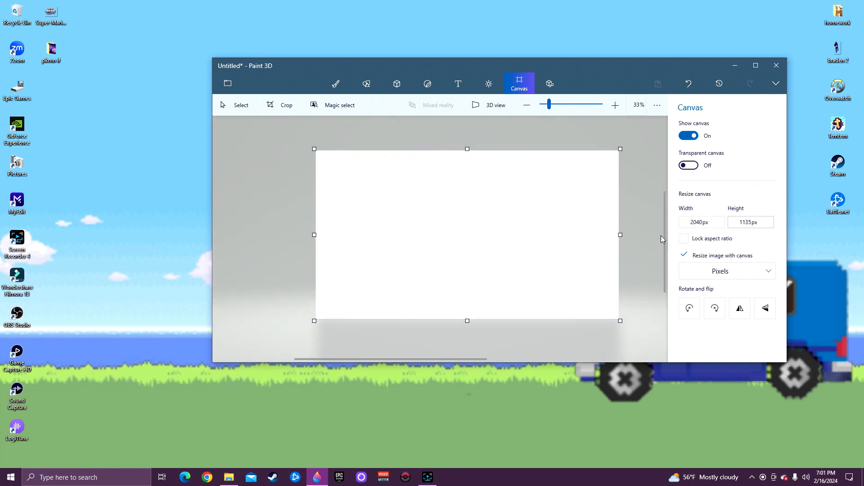
Step: Lock the aspect ratio and scale the blank canvas down proportionally to about 621 by 345 px
click(684, 238)
drag(323, 155, 393, 204)
scroll(405, 237, up, 4)
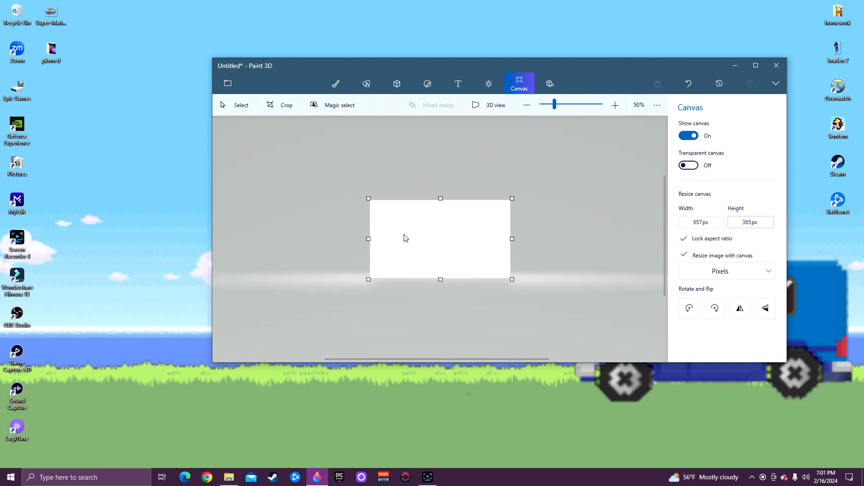
scroll(405, 238, up, 1)
scroll(432, 168, up, 1)
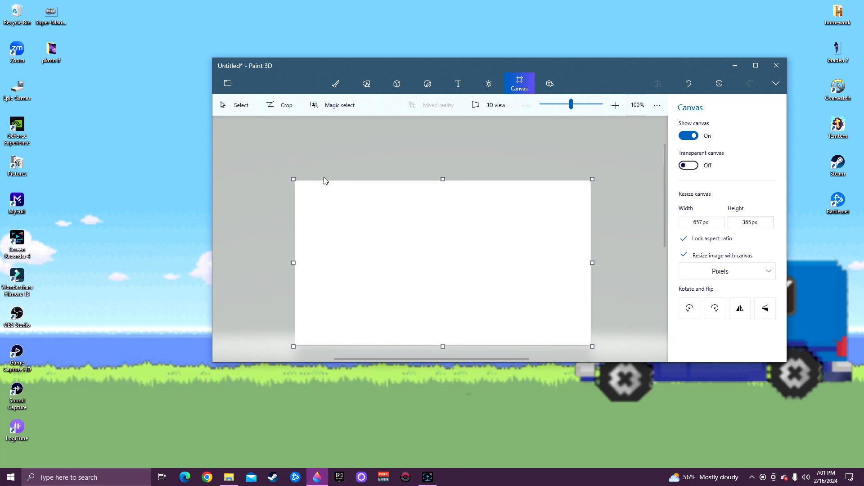
drag(292, 179, 309, 188)
scroll(494, 249, down, 1)
scroll(496, 251, up, 1)
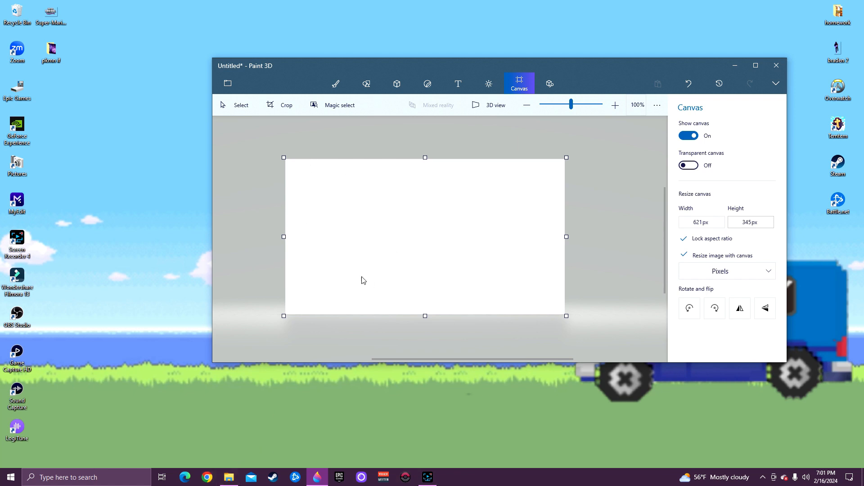
Step: Switch to Chrome and run an image search for "legends arceus background"
click(207, 477)
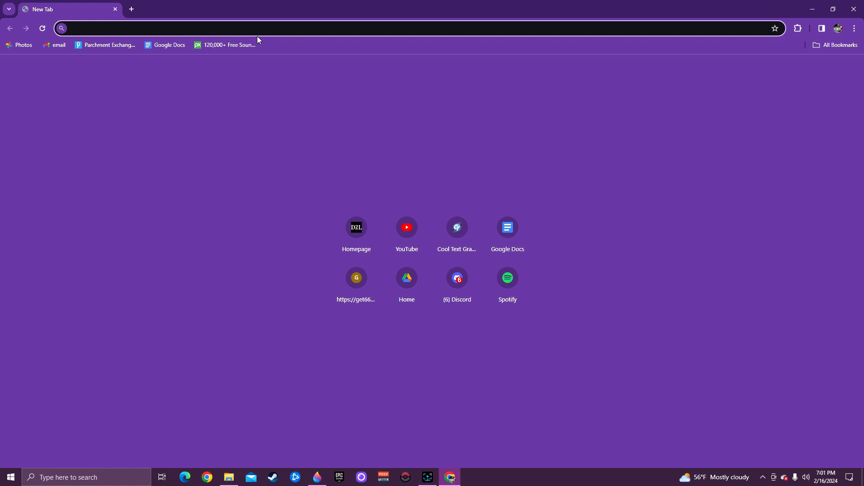
text(legend)
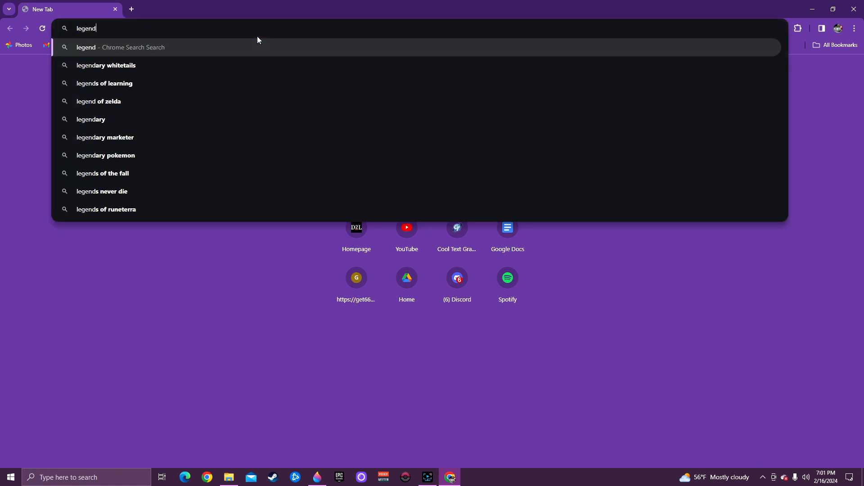
text(s arceus background)
key(Return)
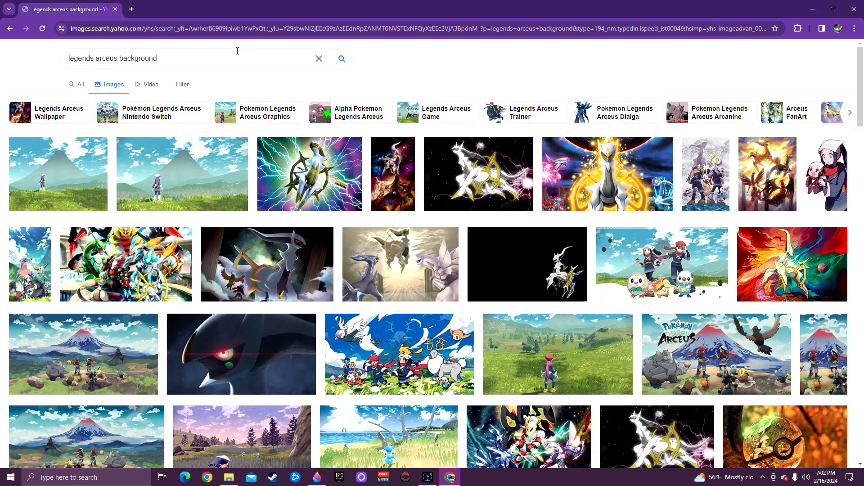
Step: Save the 1400x1050 Wallpaper Cave mountain image from the search results to the desktop and insert it into the Paint 3D canvas
scroll(195, 180, down, 4)
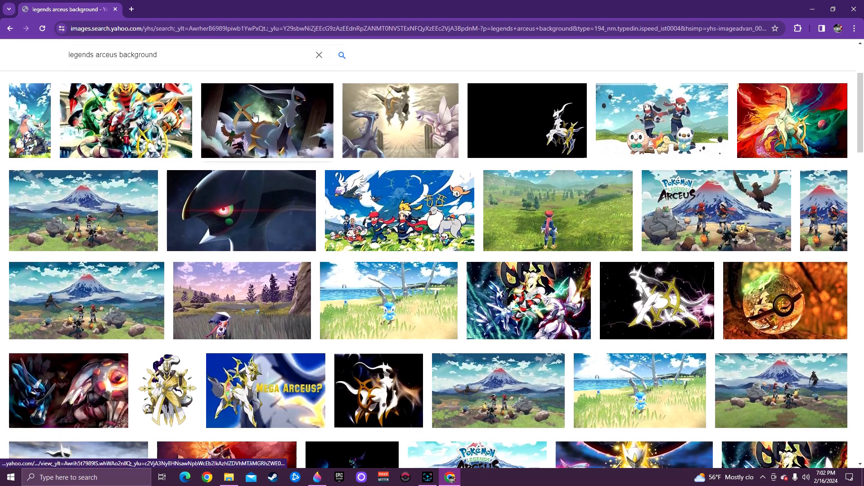
scroll(195, 181, down, 5)
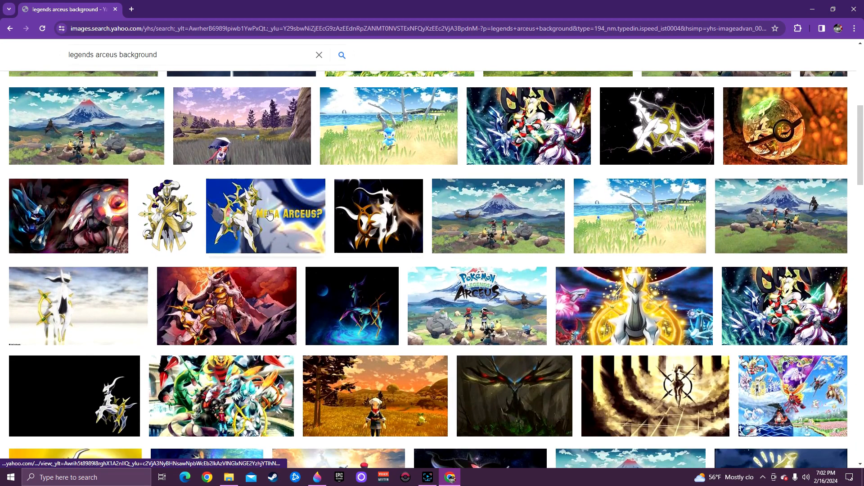
scroll(270, 215, down, 2)
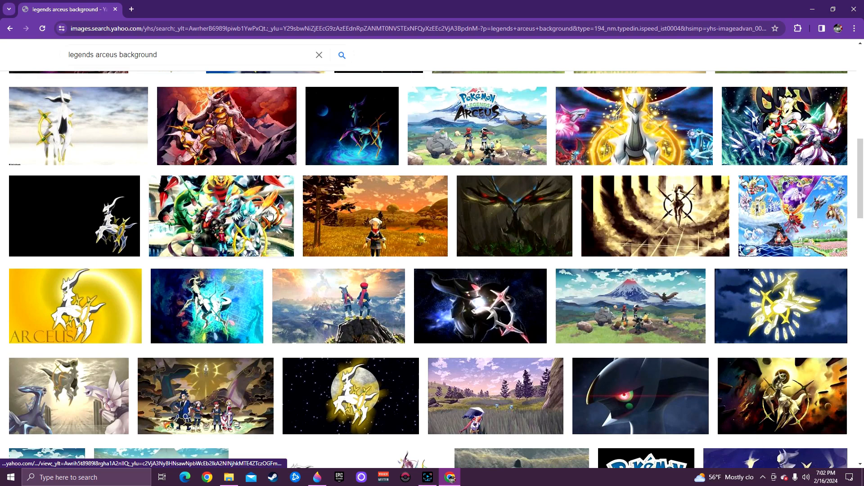
scroll(270, 215, up, 10)
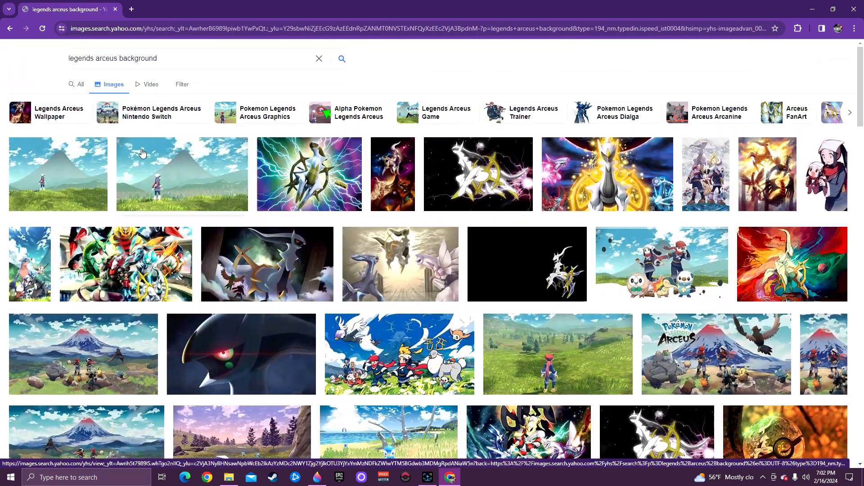
click(143, 153)
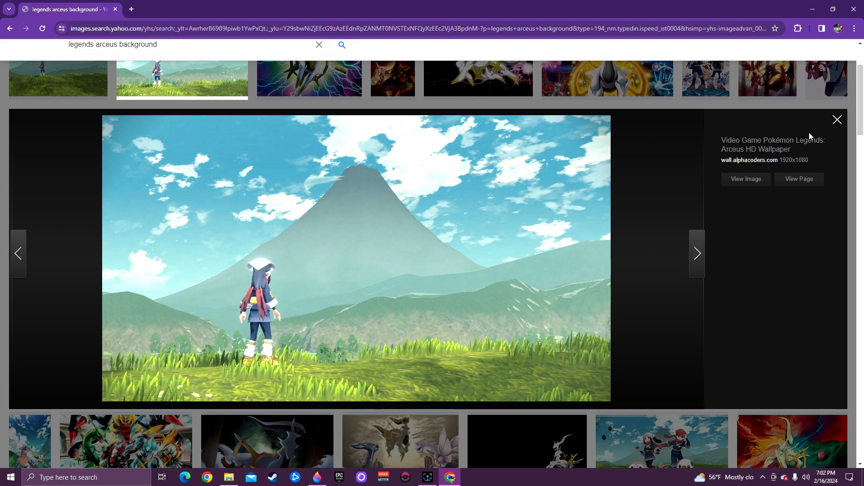
click(836, 120)
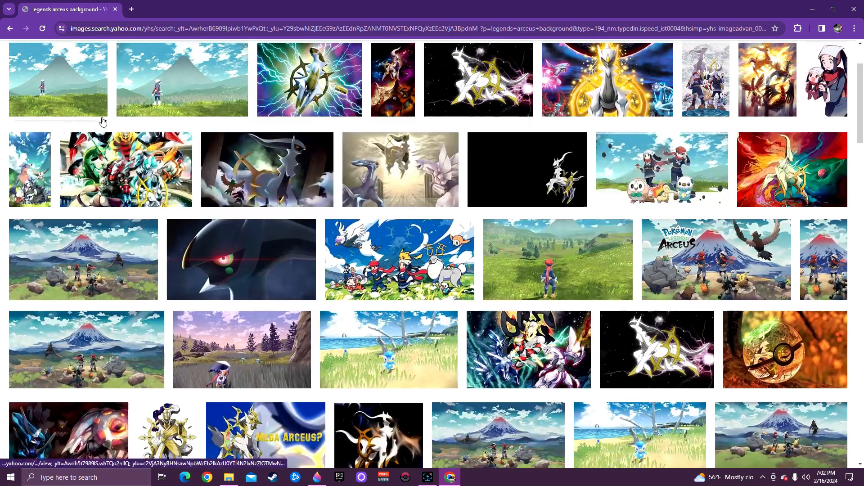
scroll(305, 176, down, 3)
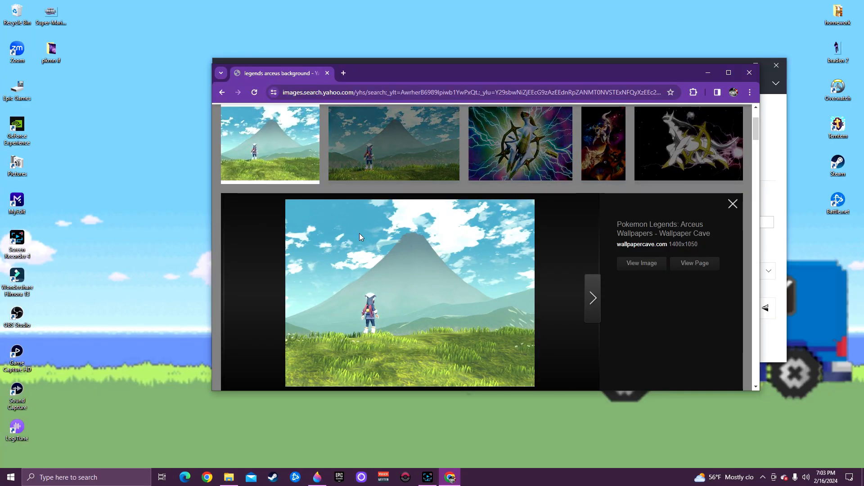
drag(398, 282, 166, 236)
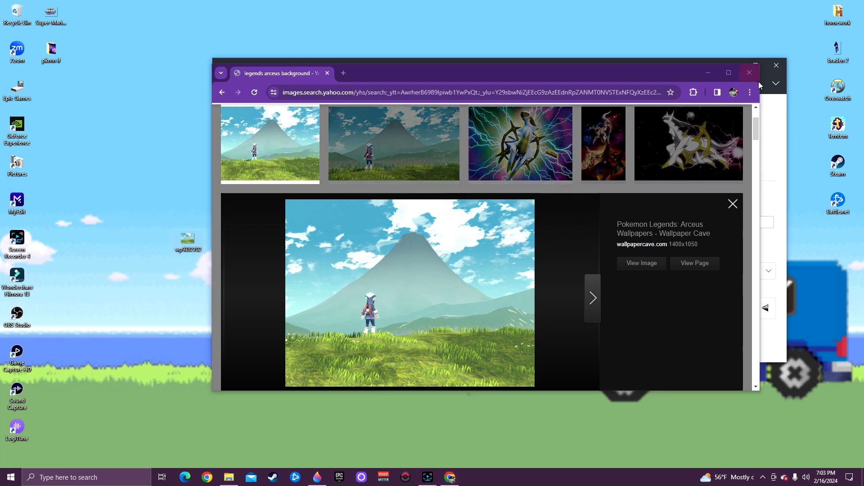
click(708, 73)
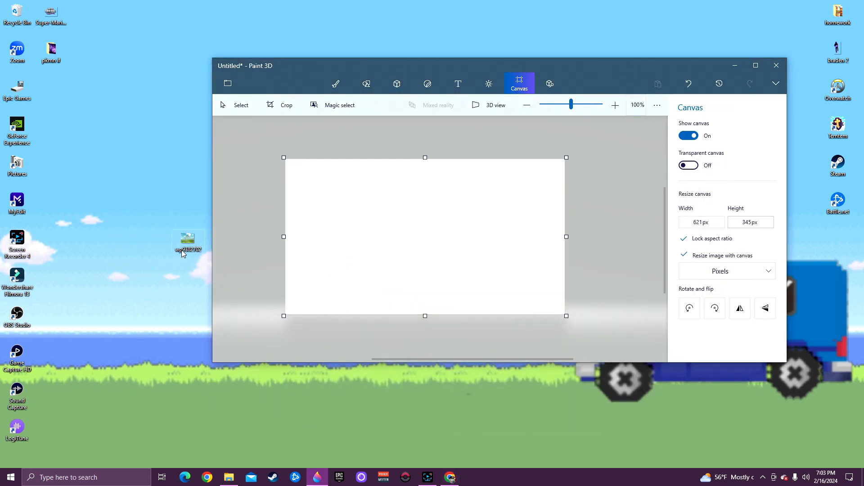
drag(187, 242, 418, 244)
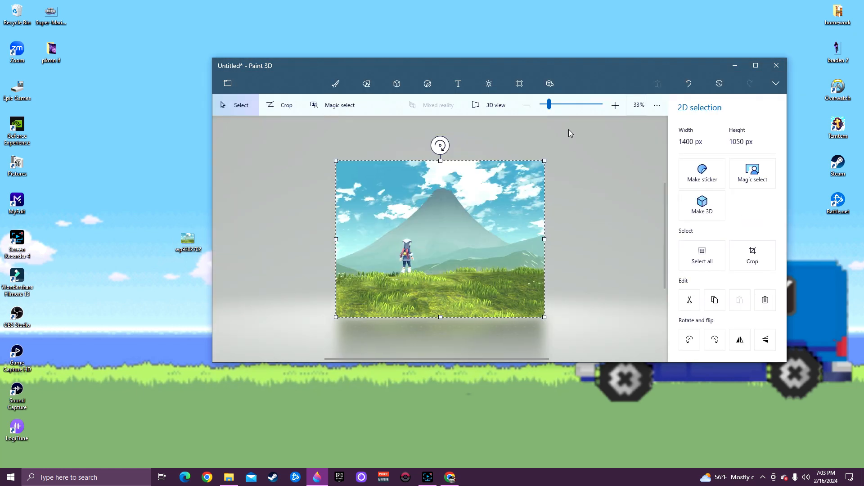
Step: Unlock the aspect ratio and resize the canvas together with the mountain image to 2040 by 1135 px
click(519, 83)
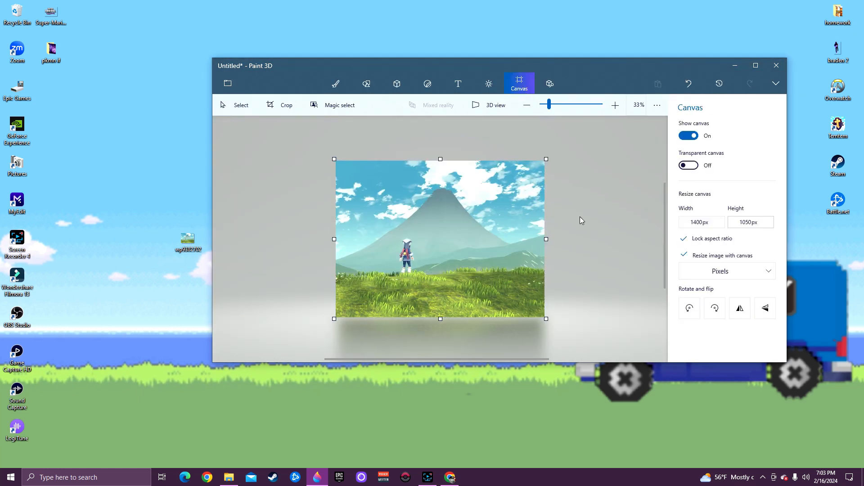
click(683, 239)
click(702, 222)
drag(701, 223, 691, 223)
key(BackSpace)
drag(752, 223, 740, 222)
key(BackSpace)
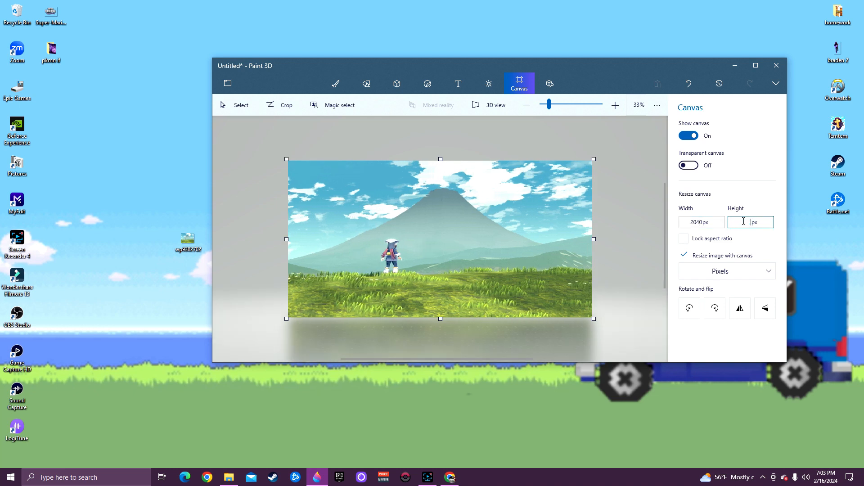
text(1135)
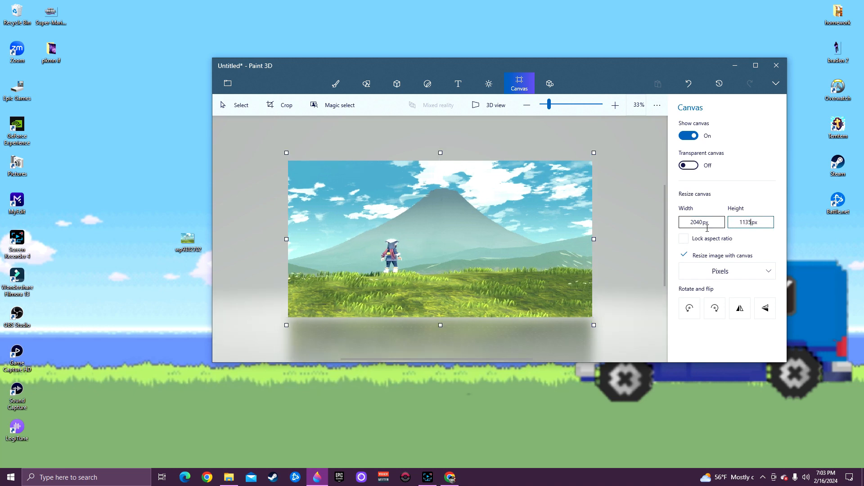
key(Return)
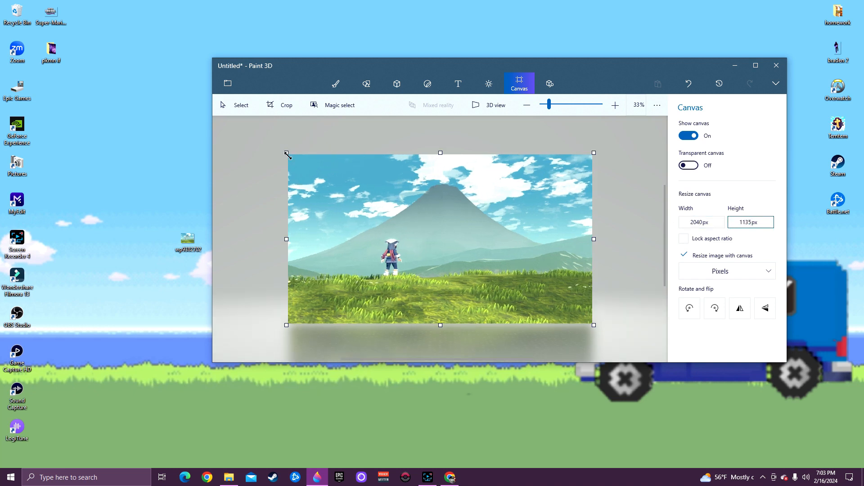
Step: Scale the canvas with its image down to about 917 by 534 px, locking the aspect ratio for the final adjustment
drag(287, 155, 362, 194)
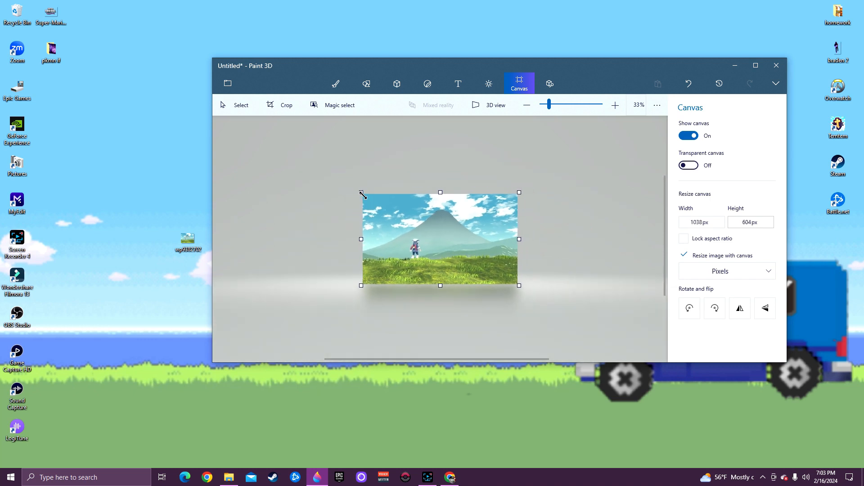
click(683, 238)
drag(366, 195, 384, 208)
scroll(420, 220, up, 5)
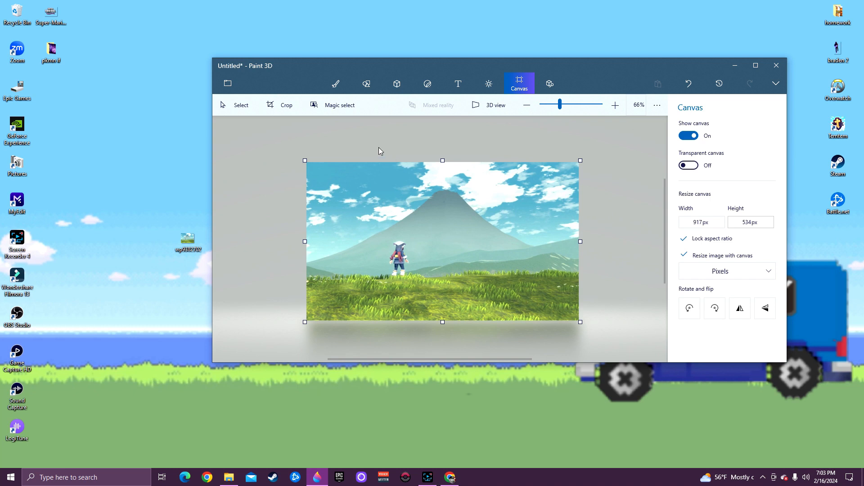
scroll(531, 277, up, 1)
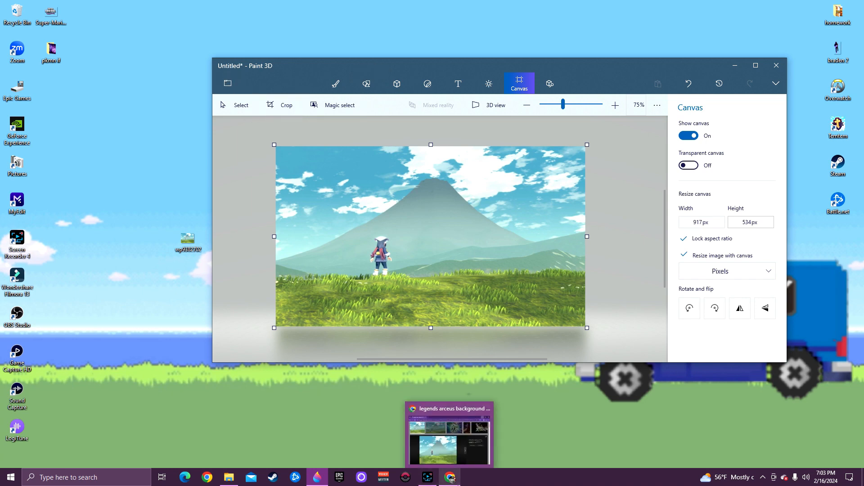
Step: Switch to Chrome and run an image search for "pokemon legends arceus logo"
click(451, 478)
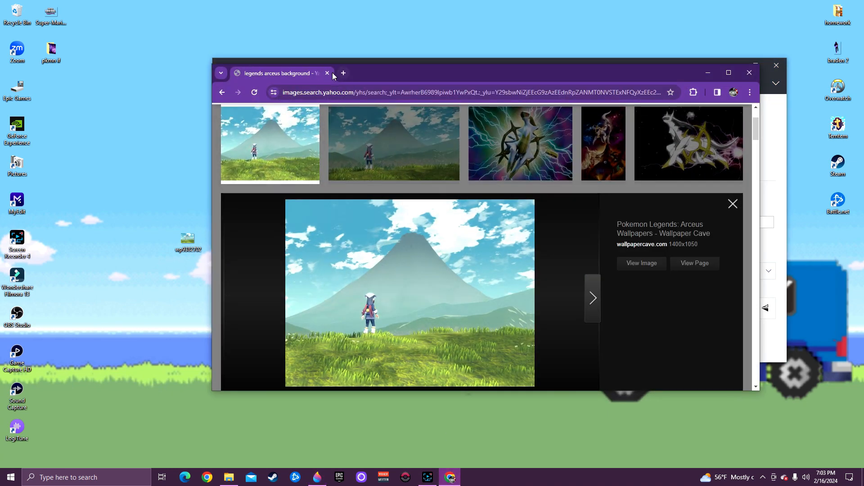
click(354, 92)
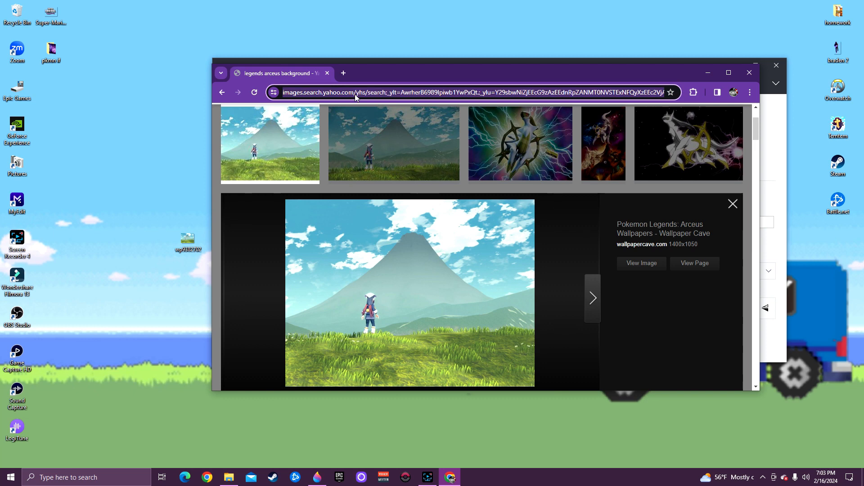
key(BackSpace)
text(po)
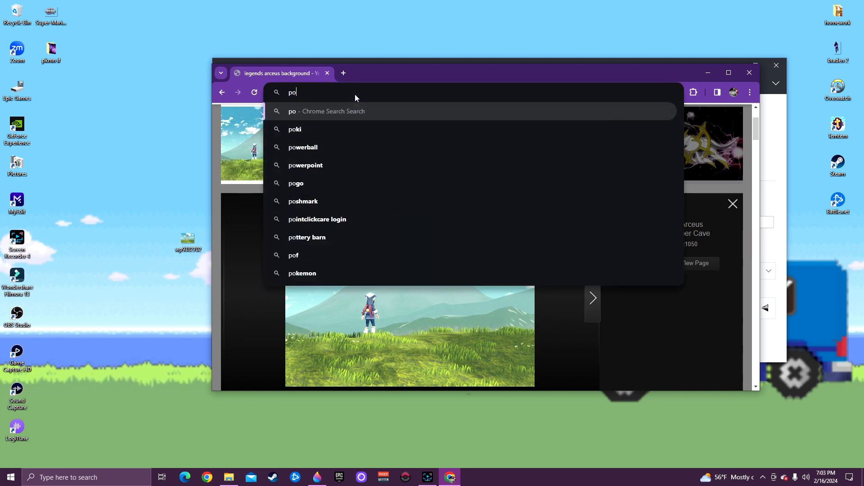
text(kemon legend)
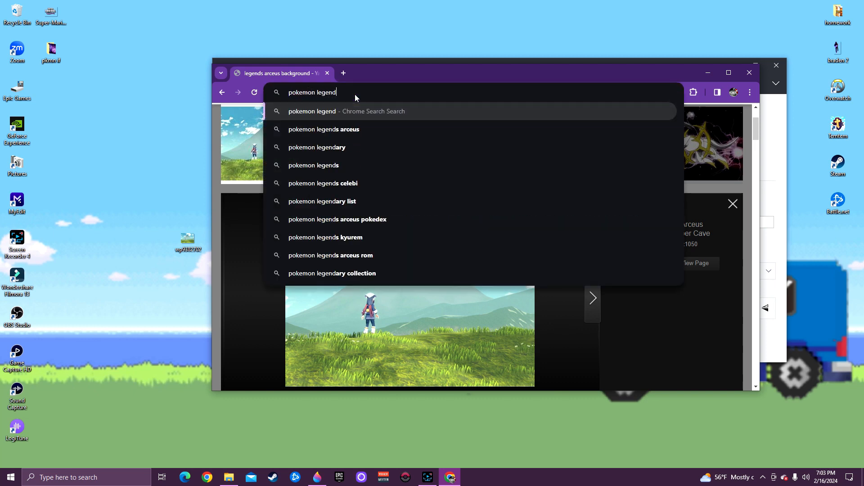
text(s arceus )
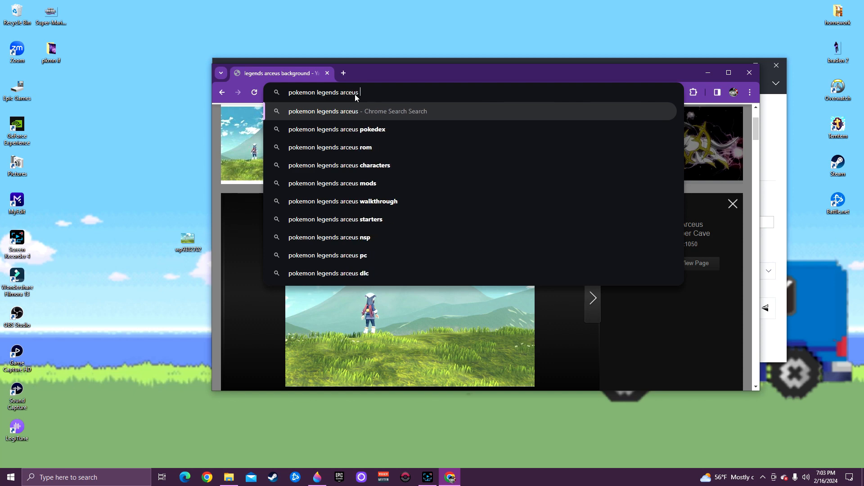
text(logo)
key(Return)
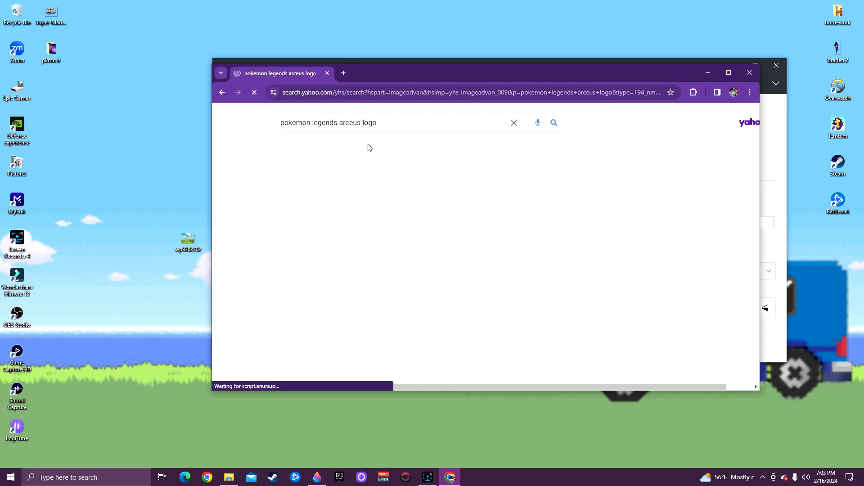
click(334, 151)
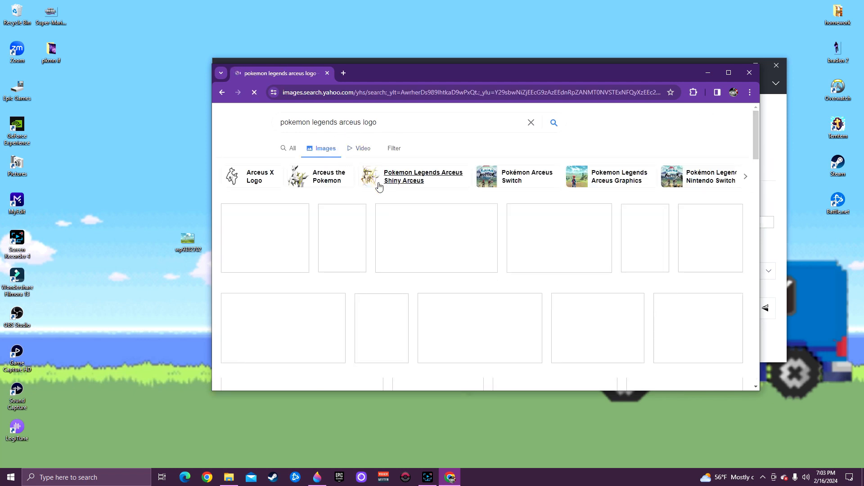
Step: Save the 1024x804 PokéJungle logo from the image results to the desktop and return to Paint 3D
click(278, 232)
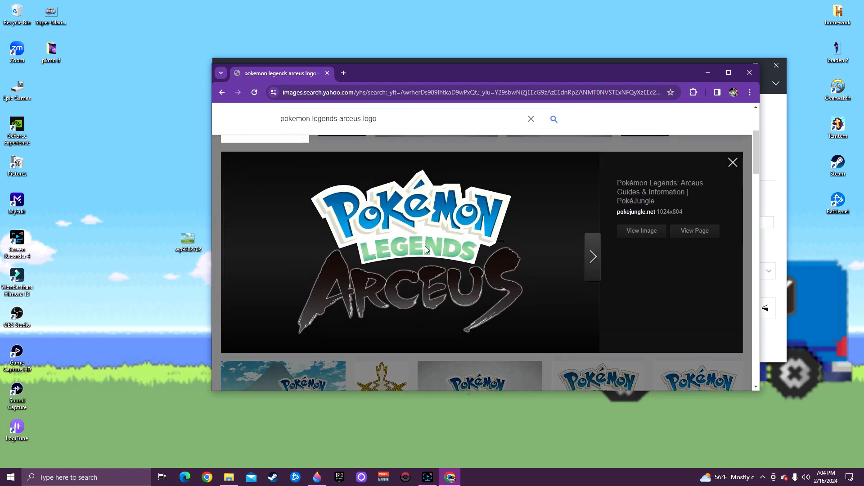
drag(471, 187, 184, 207)
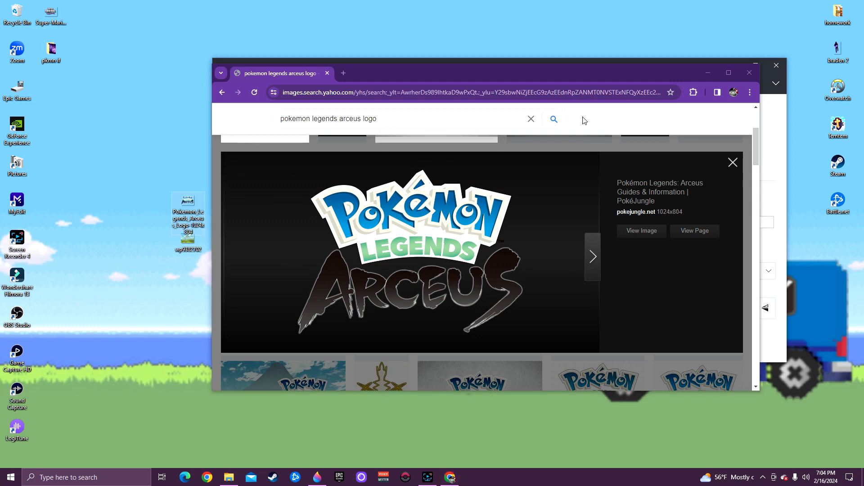
click(729, 73)
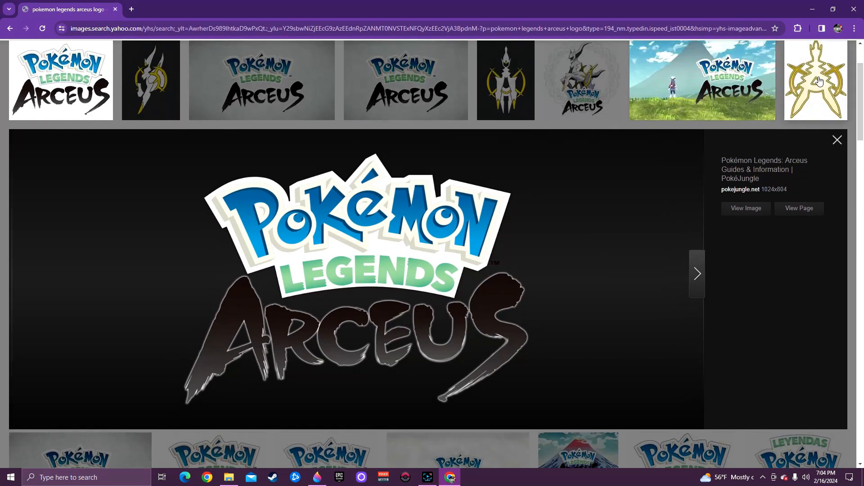
click(813, 9)
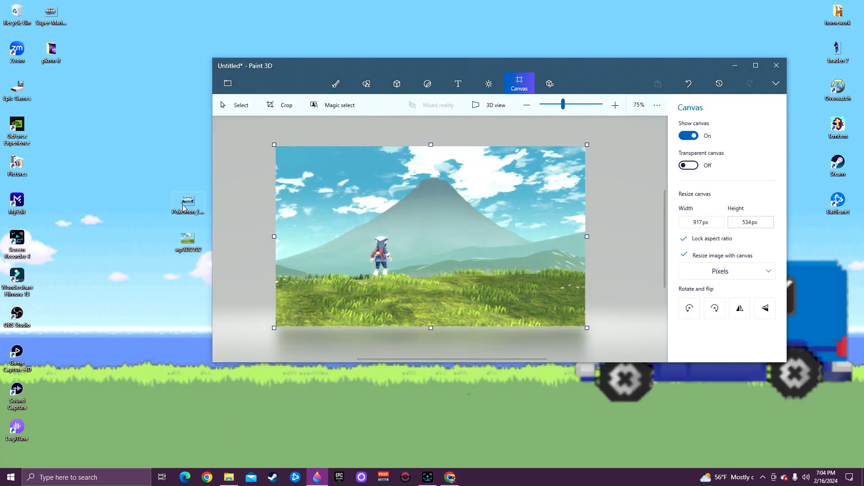
Step: Turn off resizing the image with the canvas and the aspect ratio lock, and insert the saved Pokémon Legends Arceus logo
drag(188, 201, 379, 231)
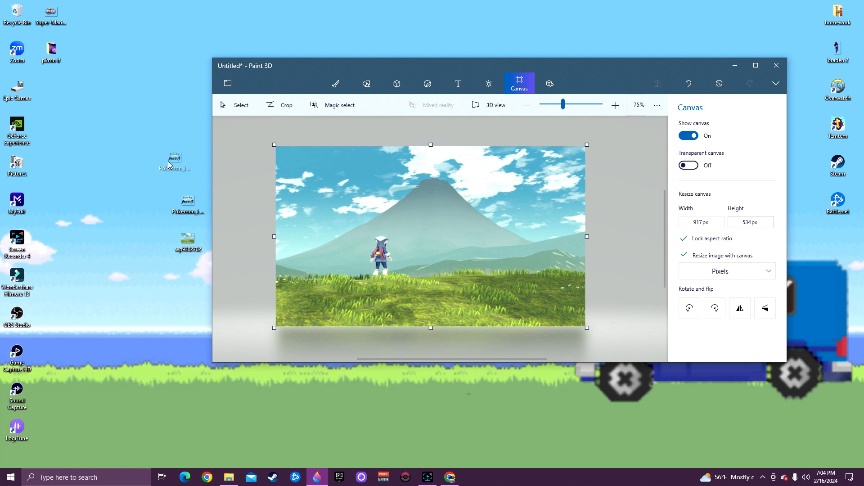
click(684, 255)
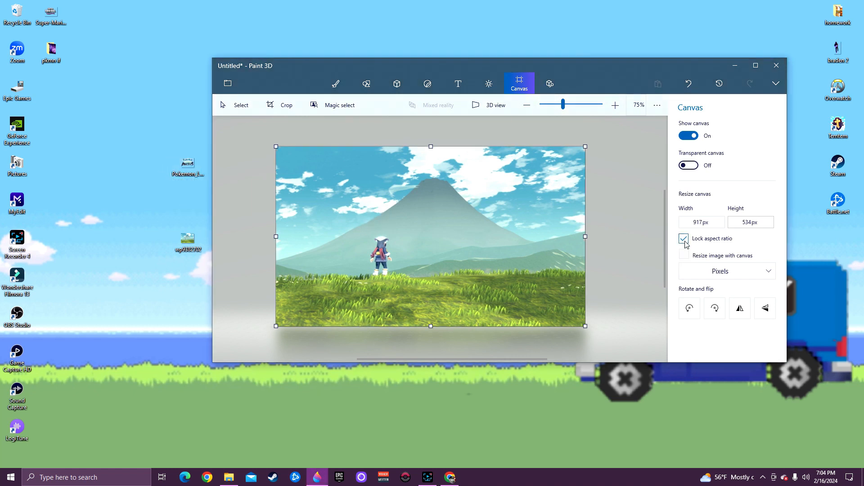
click(684, 238)
drag(181, 166, 419, 223)
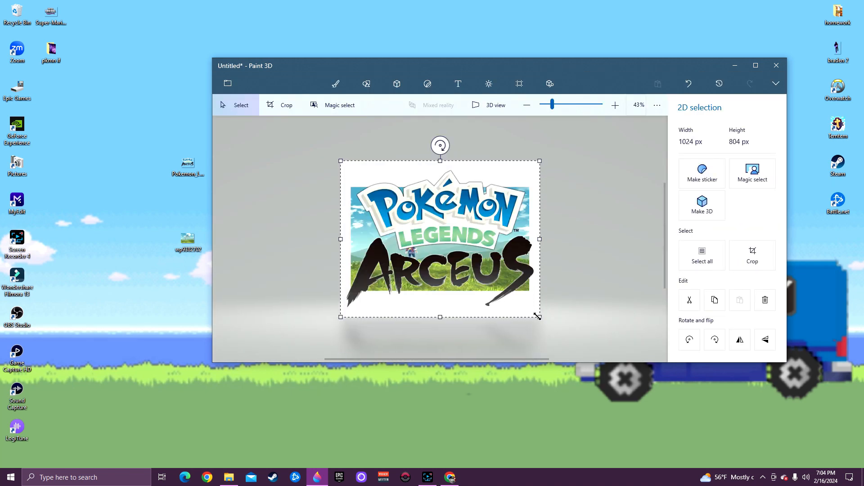
Step: Shrink the logo to about 327 by 230 px and move it to the upper-left corner of the mountain image
drag(540, 317, 423, 224)
drag(402, 191, 422, 220)
scroll(419, 221, up, 3)
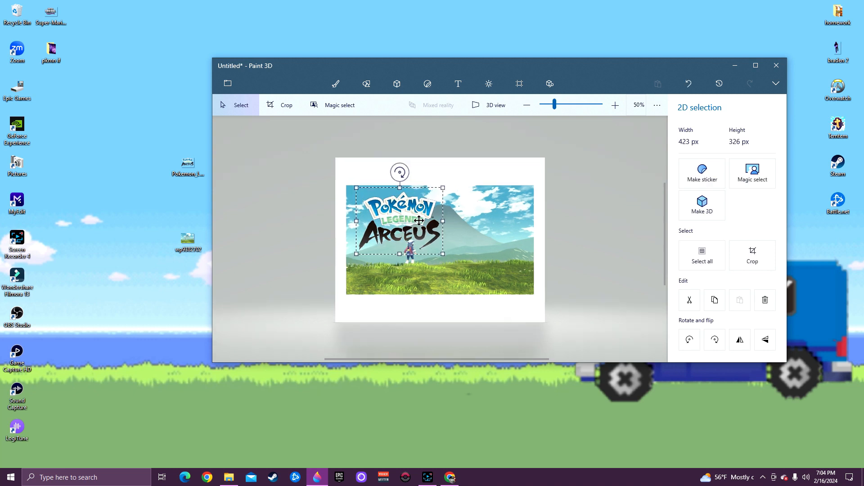
scroll(419, 220, up, 1)
drag(456, 276, 430, 249)
drag(392, 219, 376, 216)
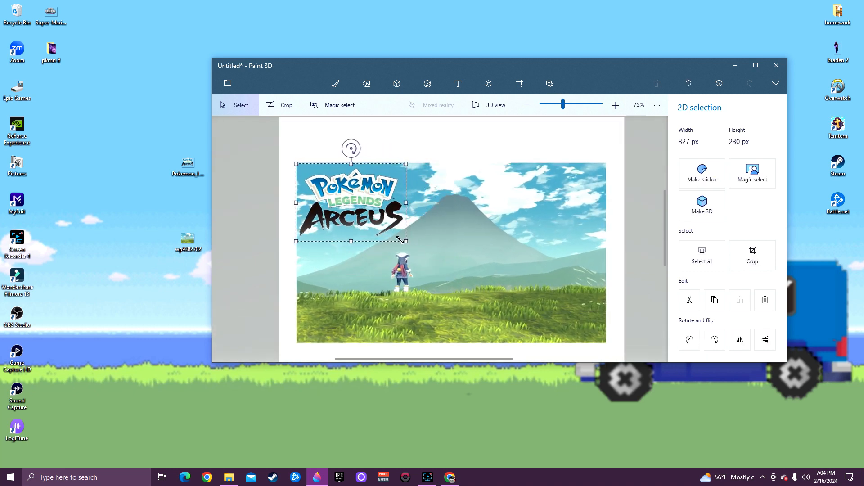
Step: Enlarge the logo to about 350 by 253 px, fine-tune its fit in the image's upper-left corner, and open the canvas settings
drag(405, 245, 414, 250)
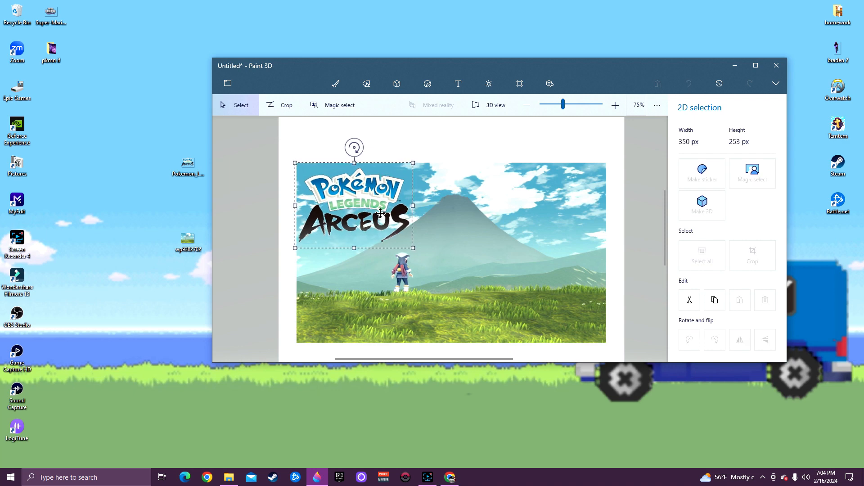
drag(383, 217, 380, 212)
scroll(382, 211, up, 2)
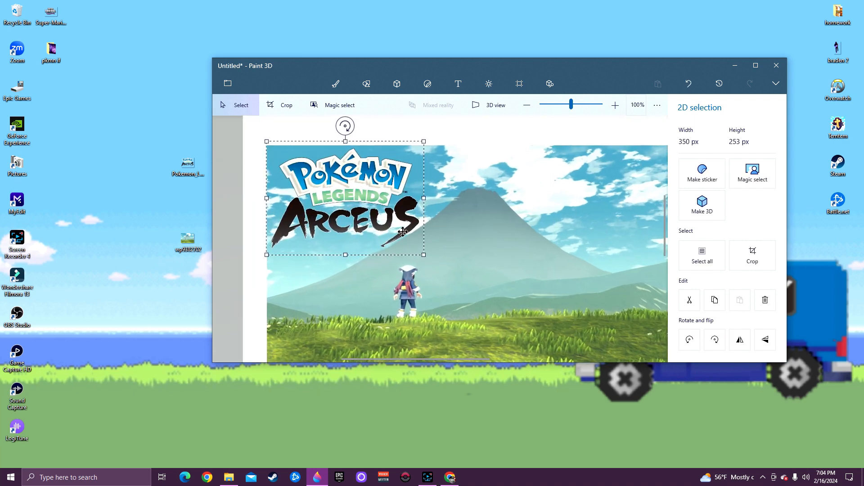
scroll(401, 228, down, 3)
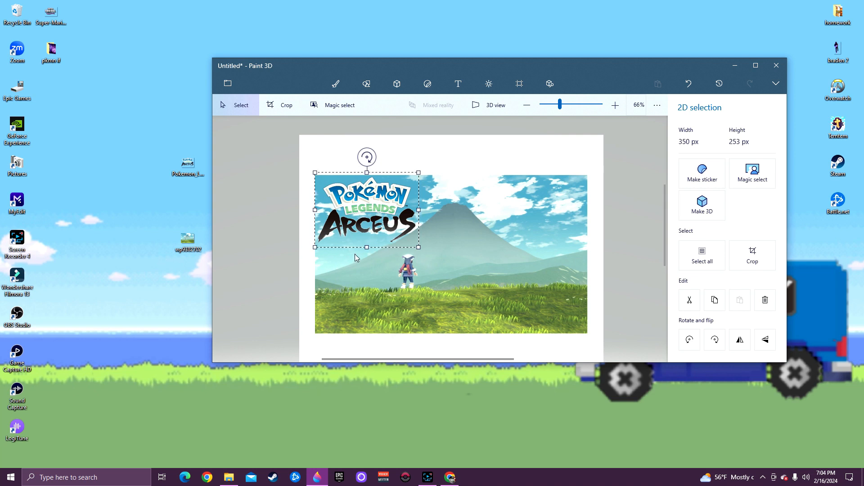
drag(410, 246, 374, 218)
click(519, 82)
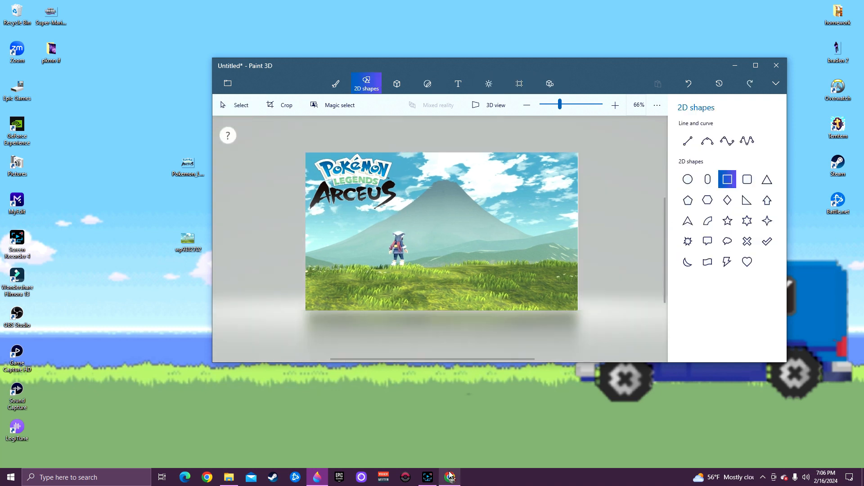
Step: Switch to Chrome and run an image search for "pokeball logo png" in a new tab
mouse_move(450, 476)
click(450, 478)
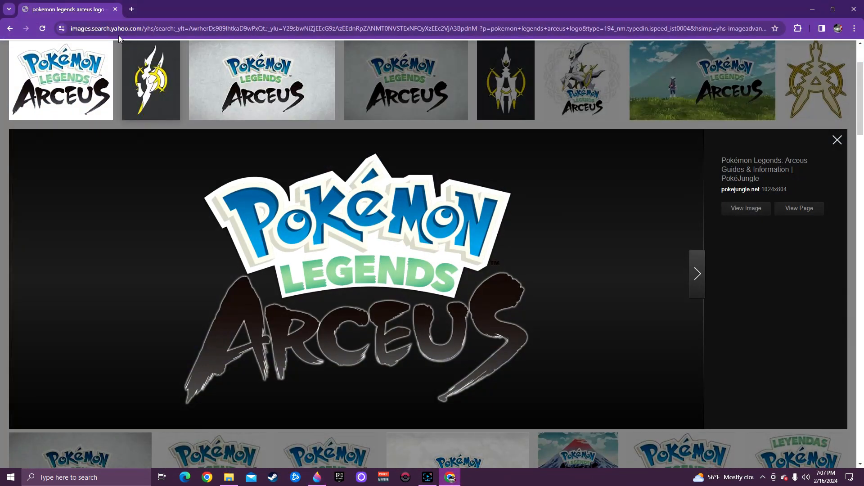
click(130, 9)
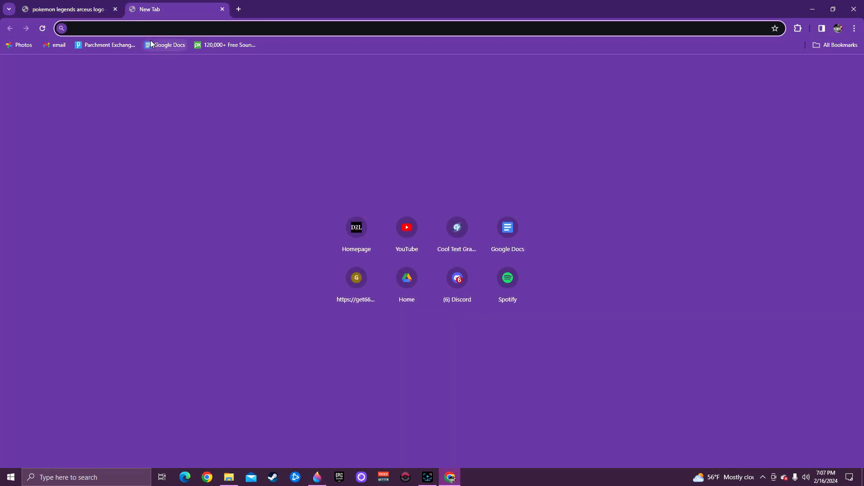
text(pokemo)
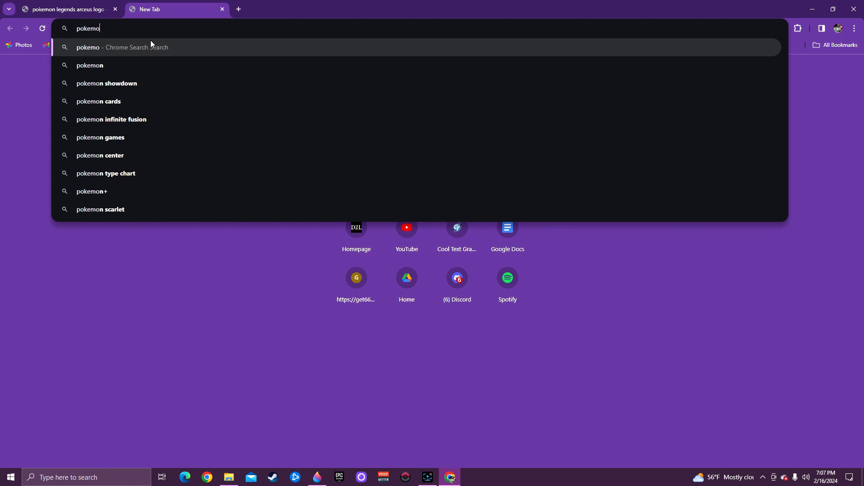
key(BackSpace)
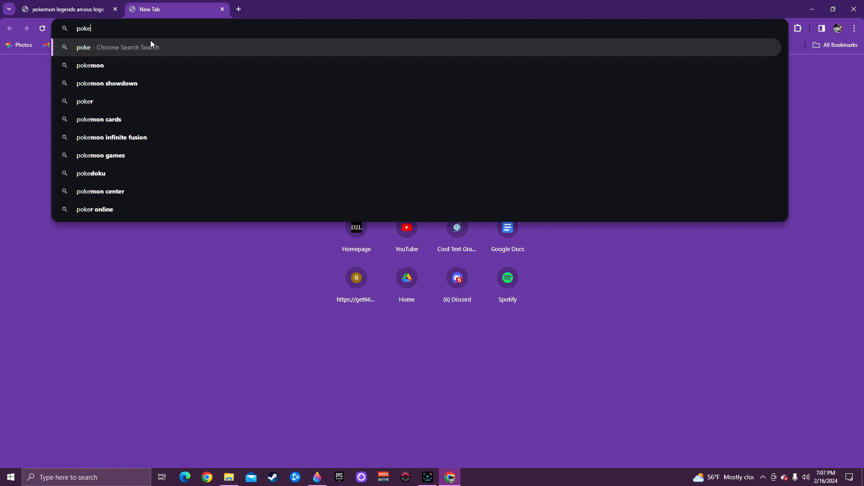
text(ball )
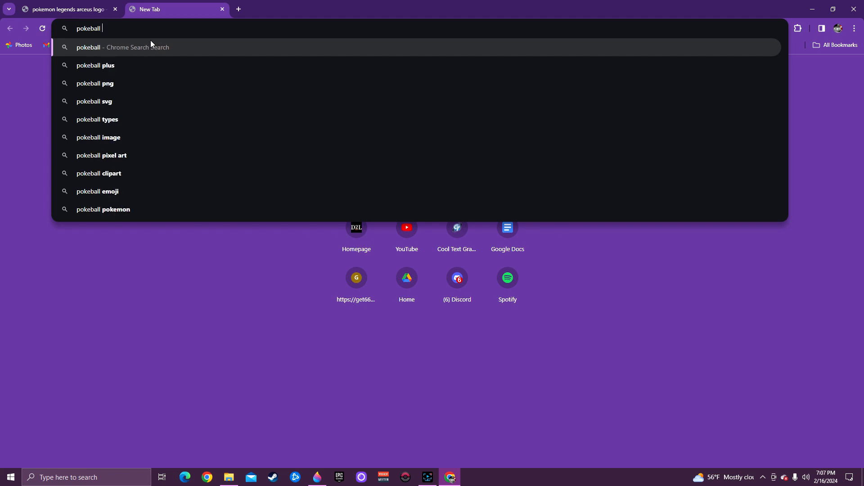
text(logo p)
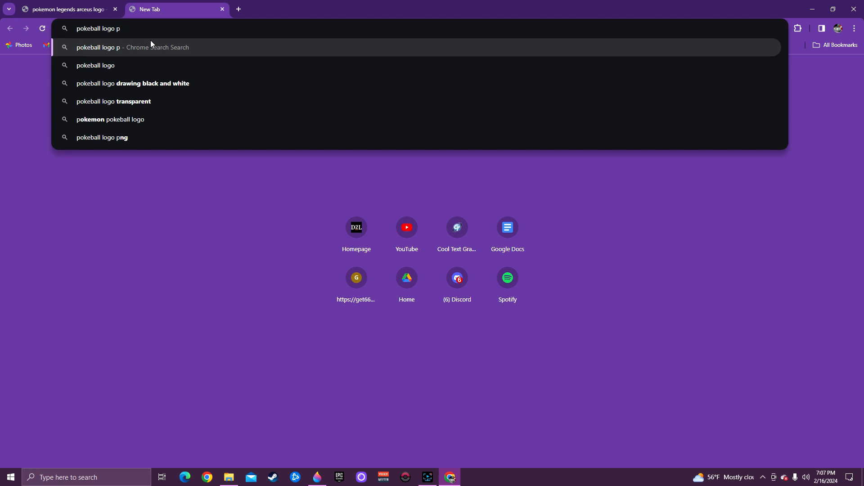
key(BackSpace)
text(png)
key(Return)
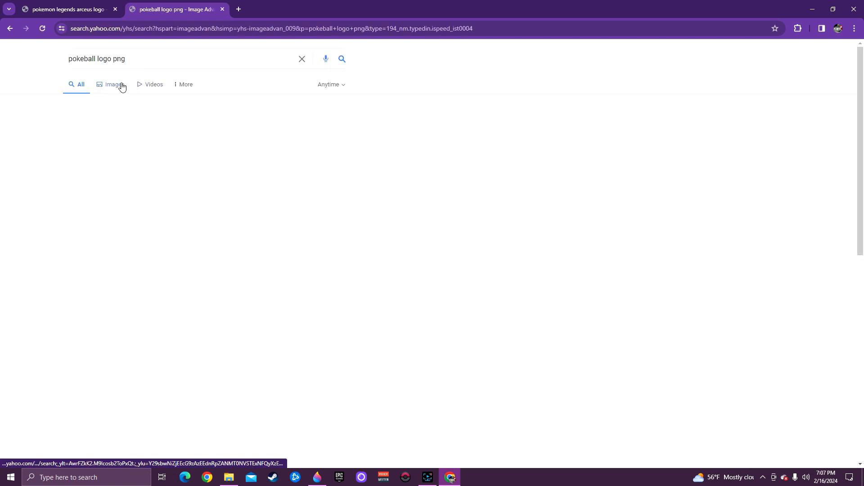
click(120, 84)
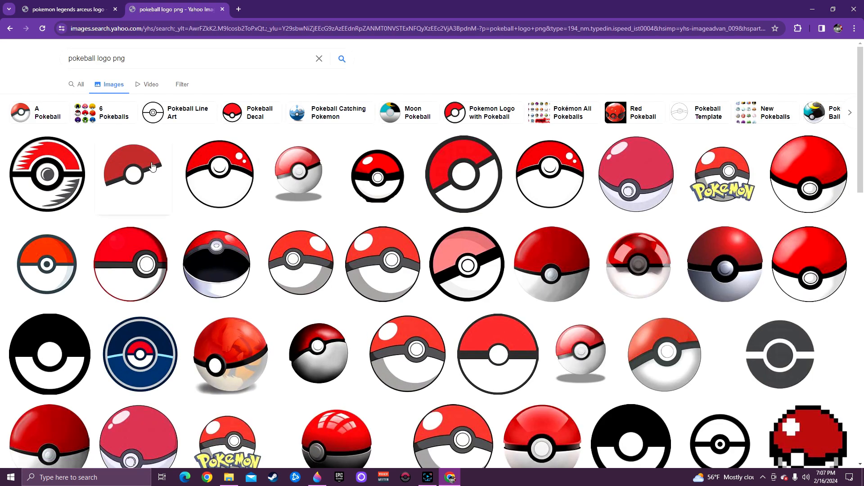
Step: Save the black 980x984 OnlineWebFonts Pokéball icon from the results to the desktop and insert it into the Paint 3D canvas
scroll(502, 185, down, 5)
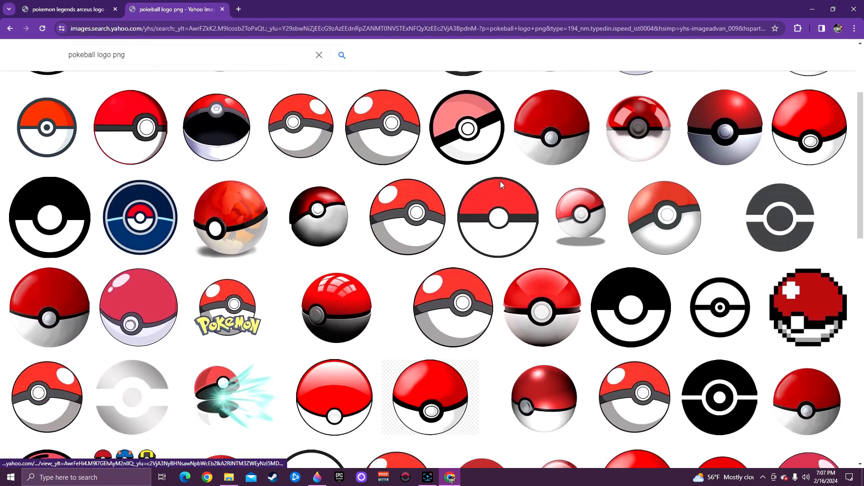
scroll(502, 184, down, 5)
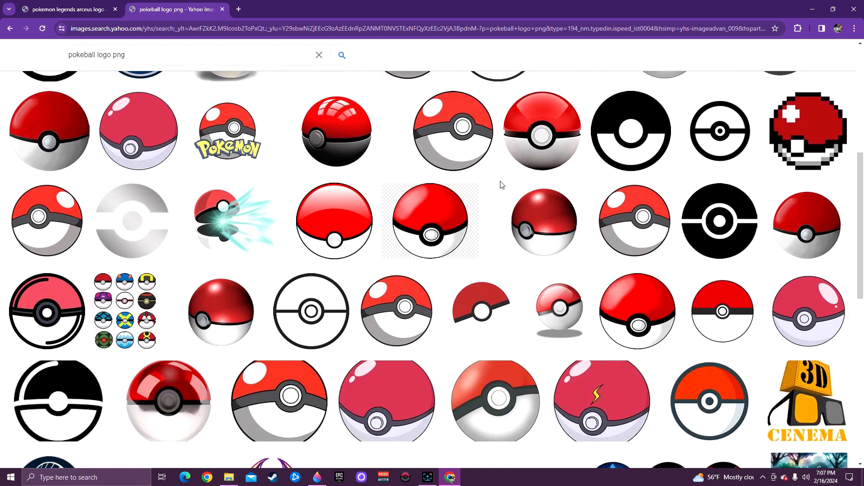
scroll(500, 186, down, 5)
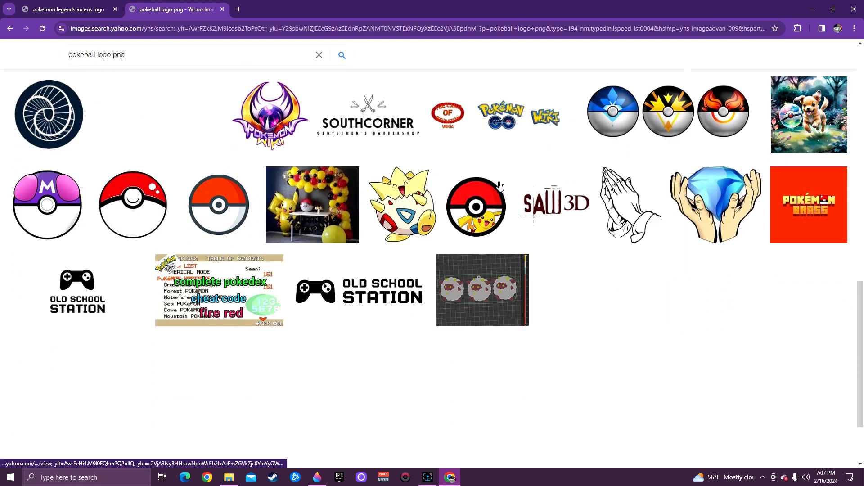
scroll(609, 174, up, 7)
scroll(609, 175, up, 4)
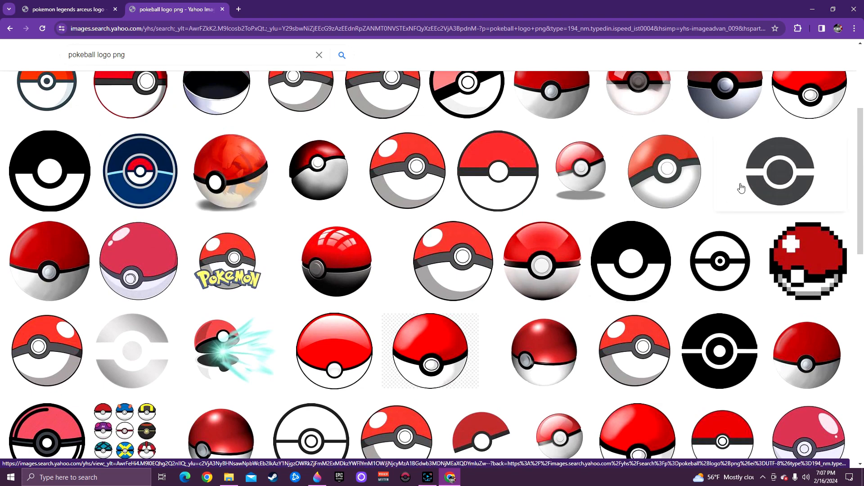
drag(451, 255, 135, 192)
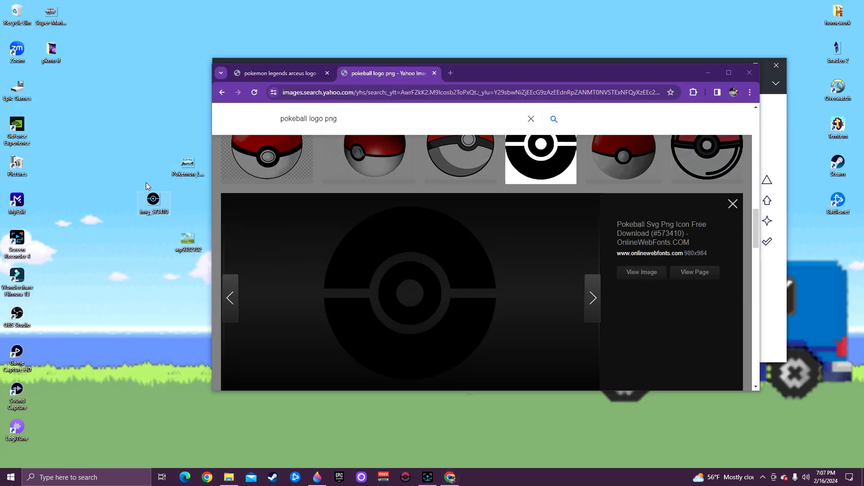
click(711, 72)
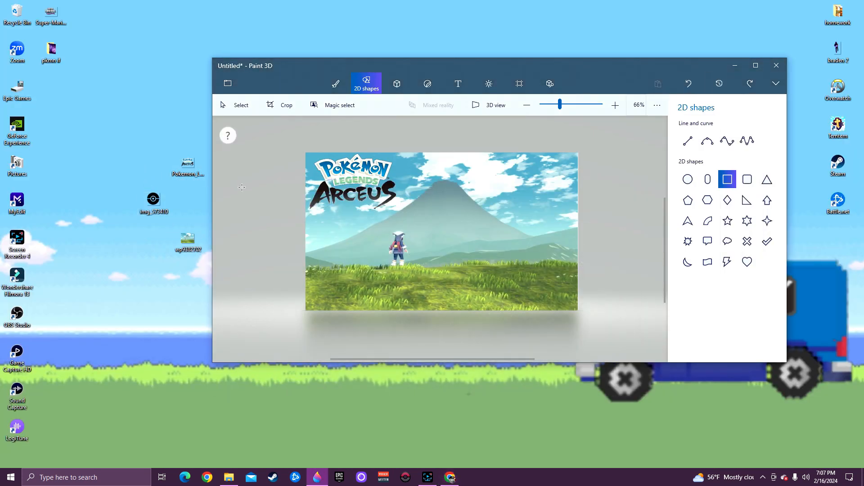
mouse_move(157, 203)
mouse_down()
mouse_move(473, 249)
mouse_move(448, 252)
mouse_up()
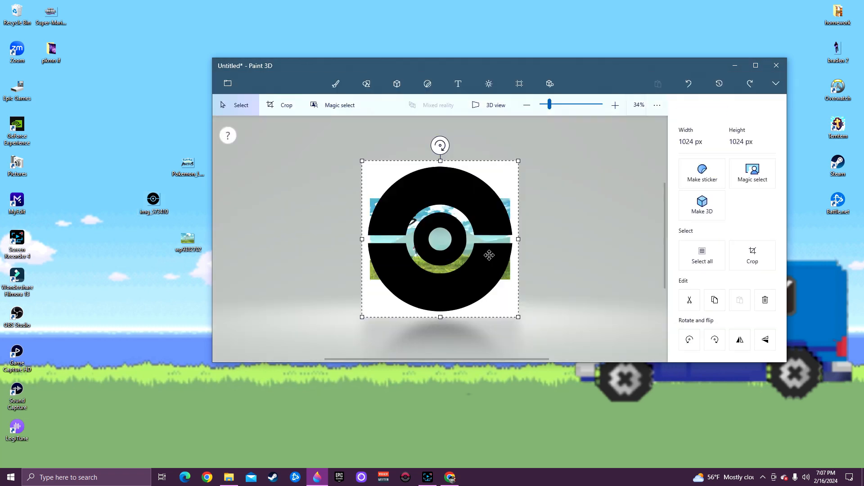
Step: Try the Pokéball icon at about 132 by 129 px in the mountain image's lower-right corner, and undo its insertion
drag(517, 314, 487, 277)
scroll(487, 277, up, 3)
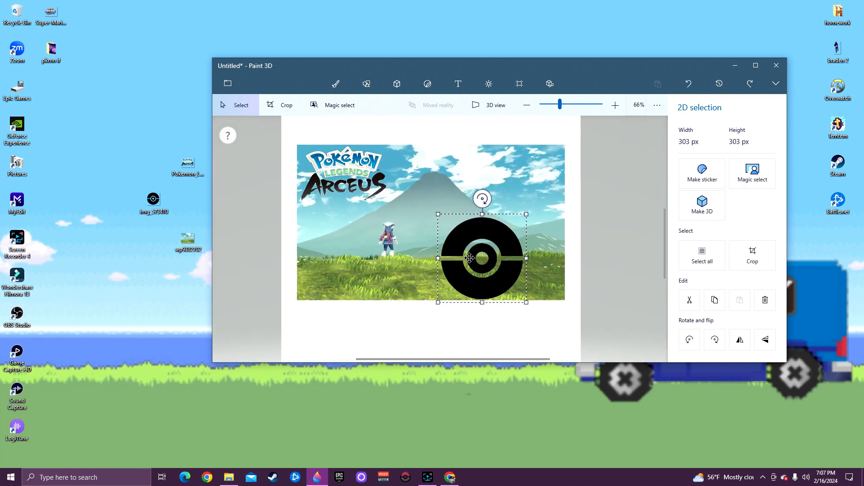
drag(526, 306, 545, 276)
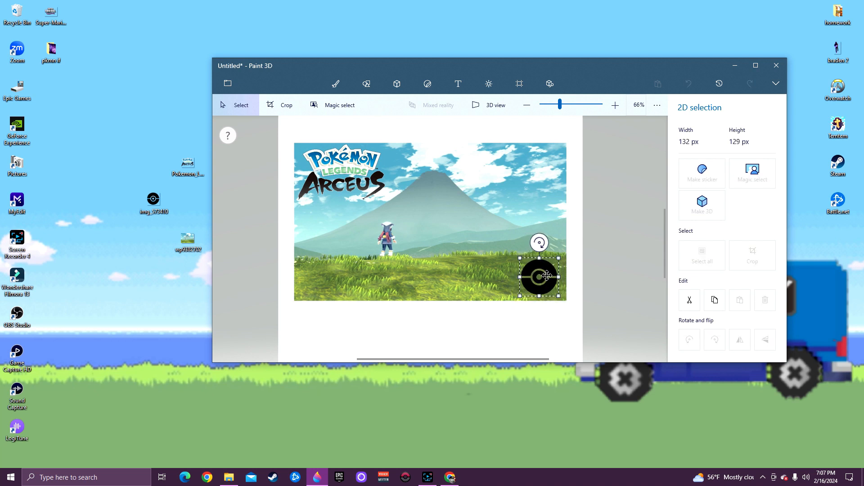
key(Escape)
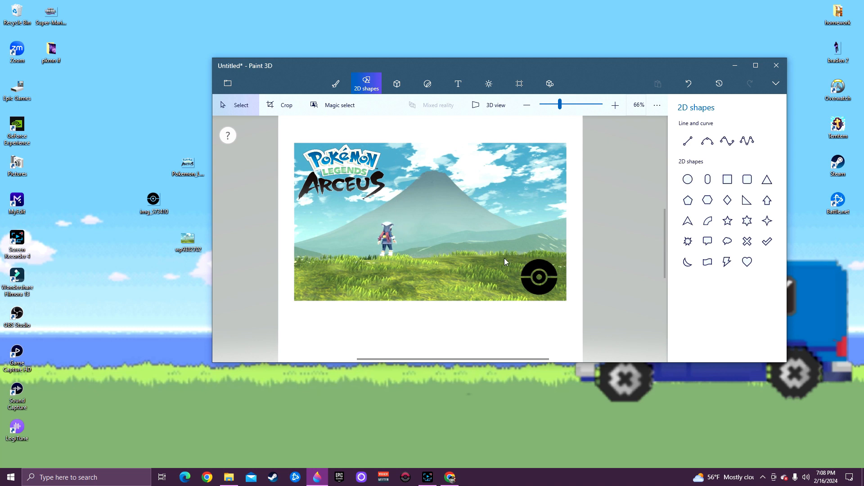
click(689, 85)
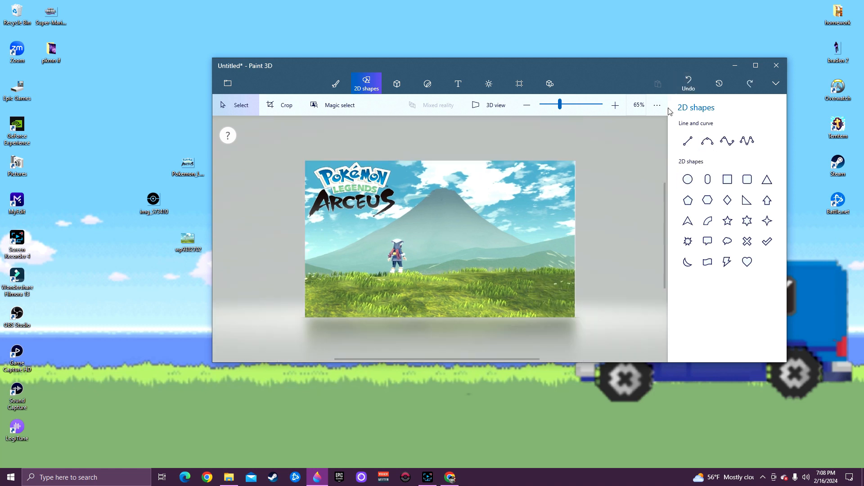
Step: Add the Pokéball image img_573410 from the desktop to the canvas as a custom sticker
click(150, 202)
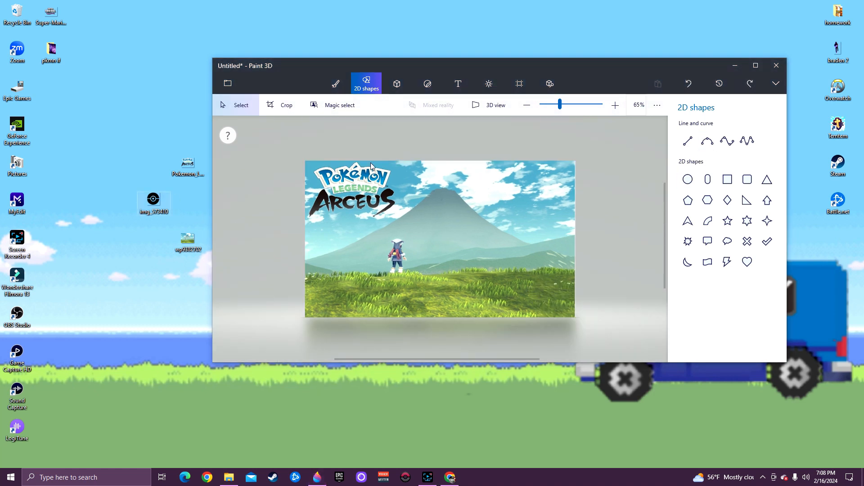
click(428, 83)
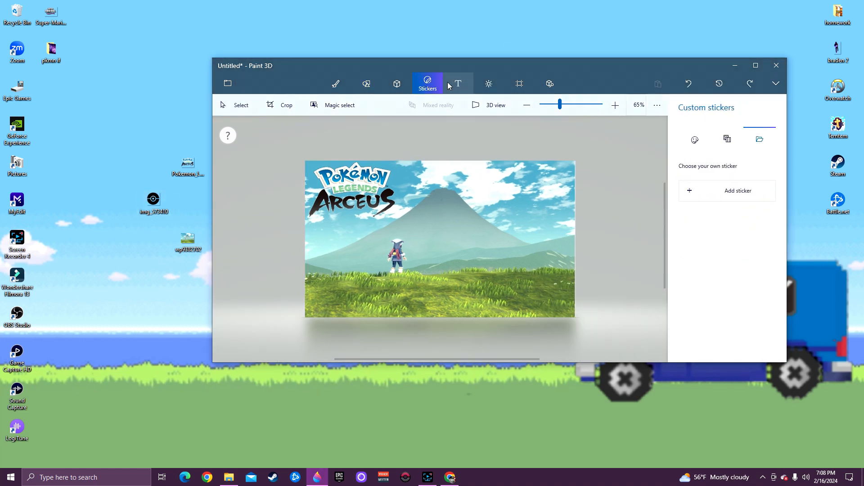
click(738, 190)
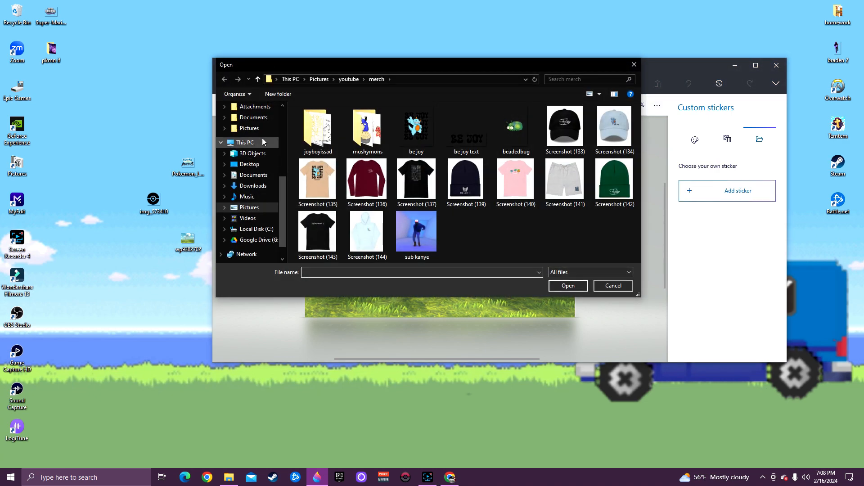
scroll(249, 181, up, 3)
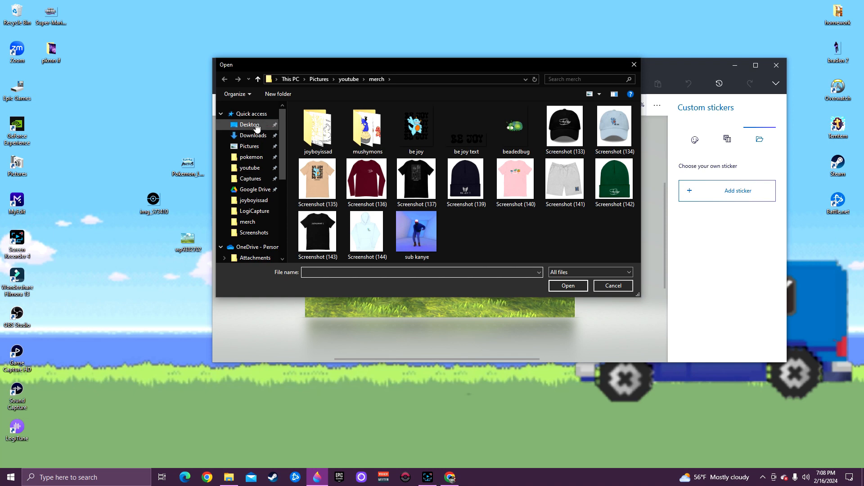
click(247, 128)
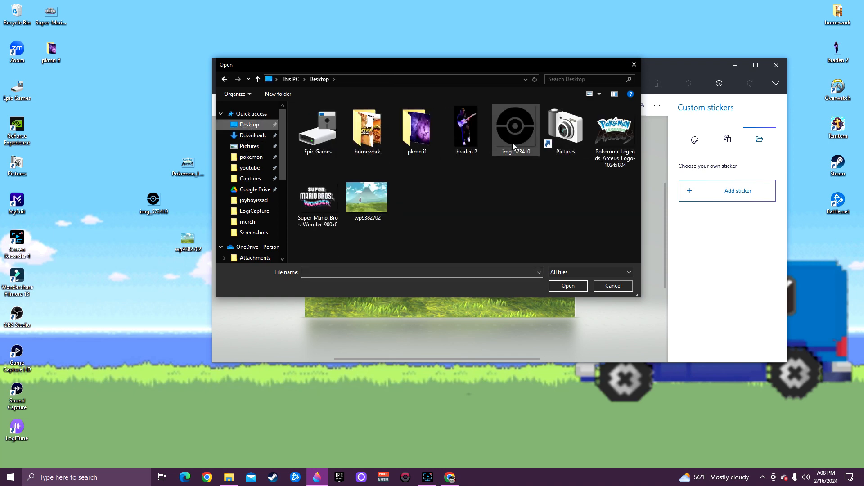
click(513, 140)
click(567, 286)
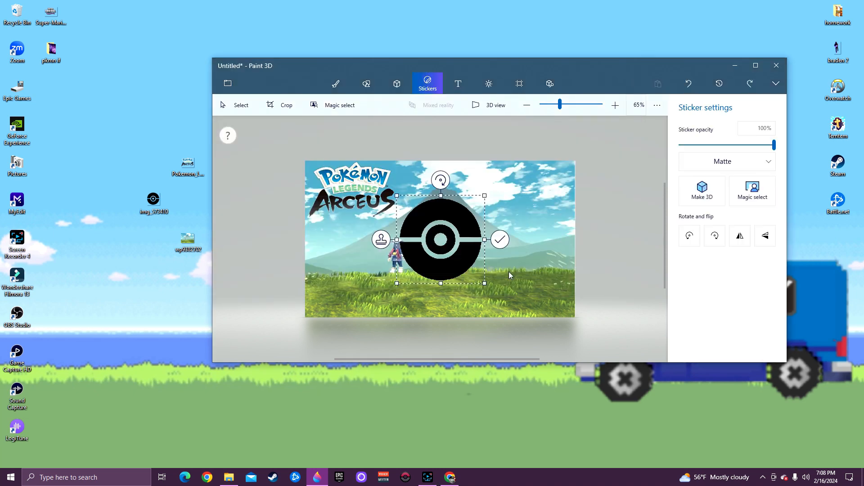
Step: Shrink the Pokéball sticker into the image's lower-right corner and stamp it into a row of six across the grass
drag(485, 284, 562, 299)
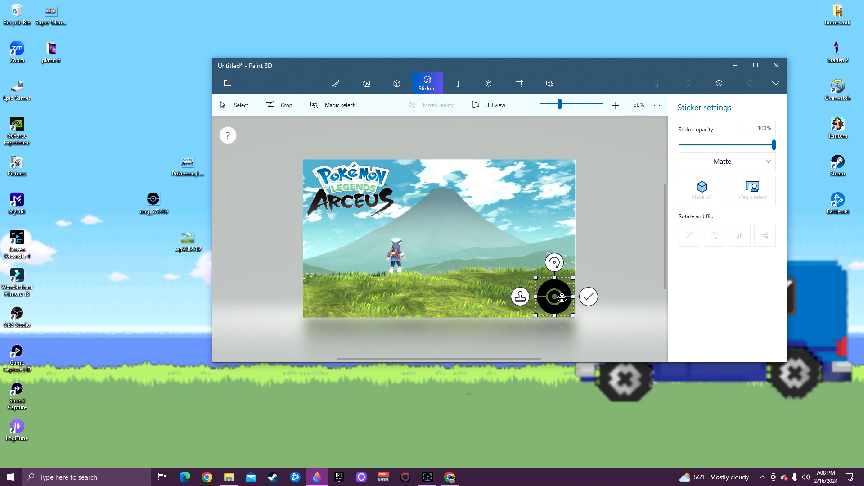
click(520, 297)
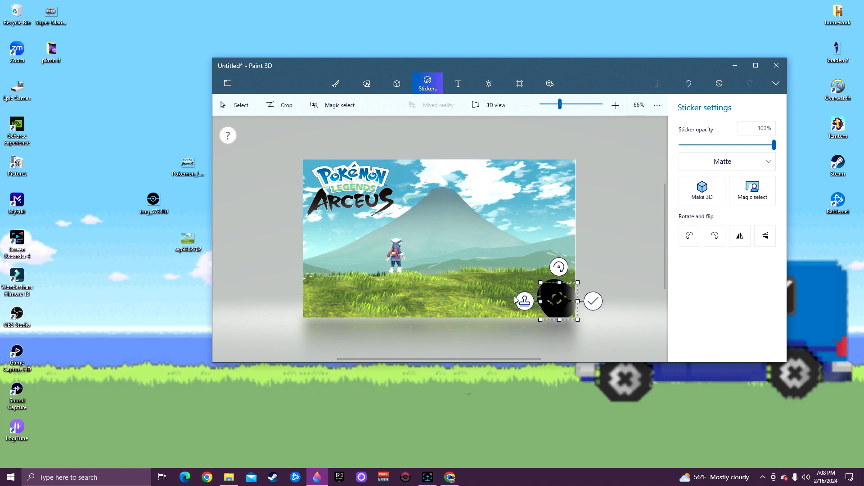
drag(555, 296, 135, 268)
click(480, 299)
click(440, 297)
click(401, 298)
click(363, 297)
click(325, 299)
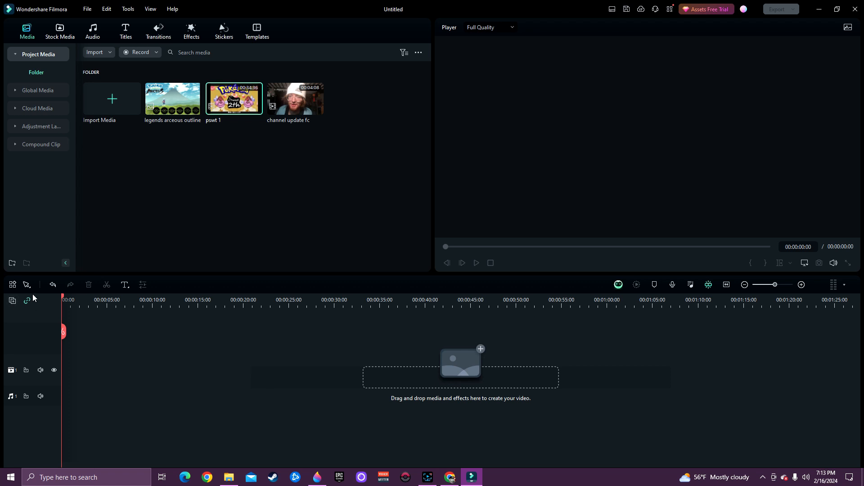
Step: In Filmora, add a second video track and place the legends arceous outline image on track 1, lasting about 36 seconds
click(10, 304)
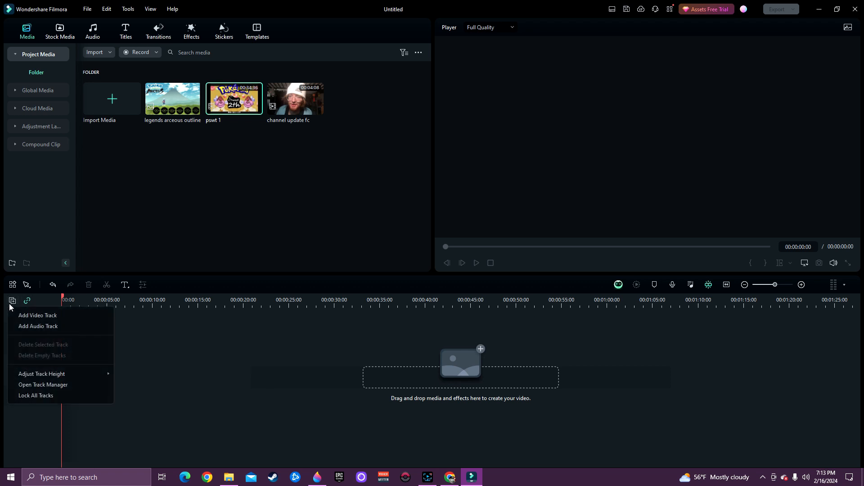
click(60, 318)
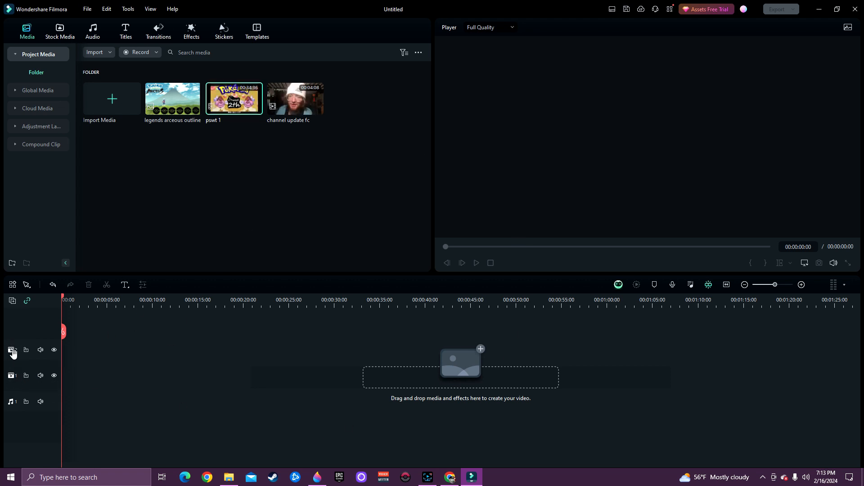
drag(168, 101, 394, 381)
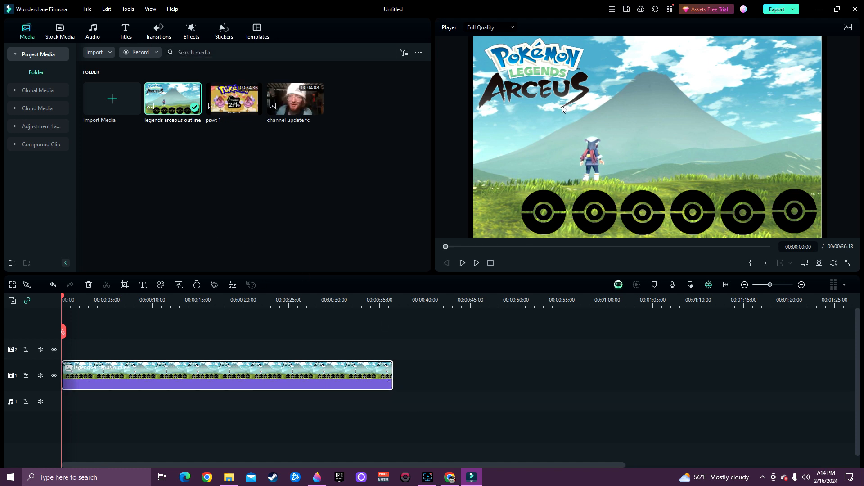
Step: Place the channel update fc clip at the start of video track 2 and shrink it to fit just below the Arceus logo
drag(269, 116, 57, 348)
click(347, 256)
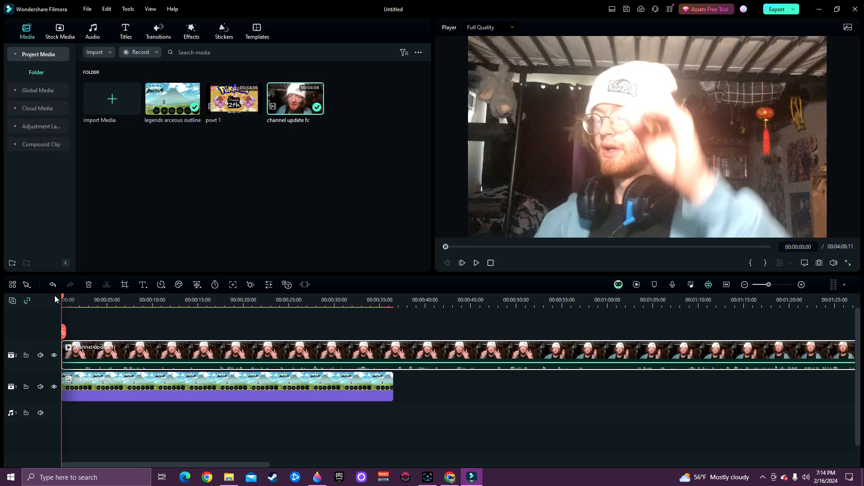
drag(63, 300, 110, 299)
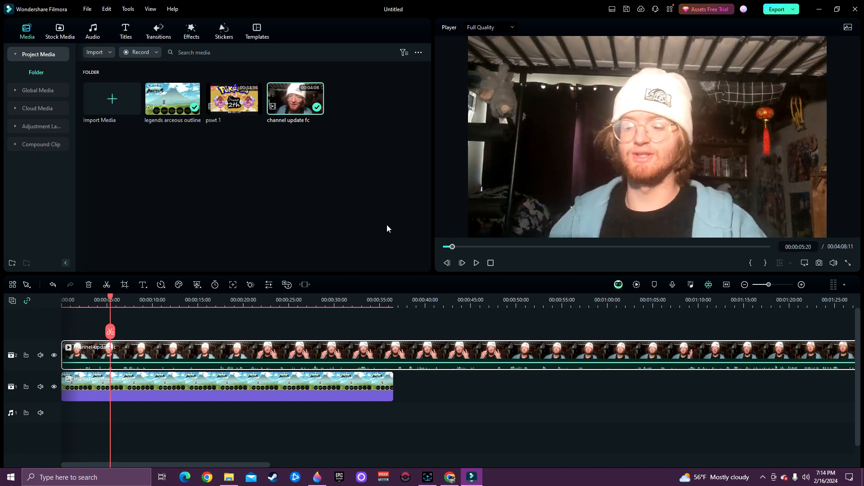
click(529, 178)
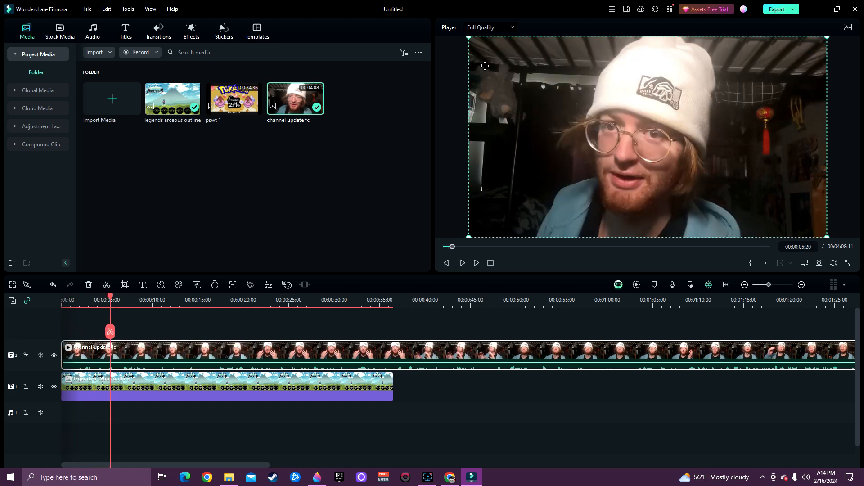
drag(493, 51, 521, 138)
drag(568, 153, 585, 121)
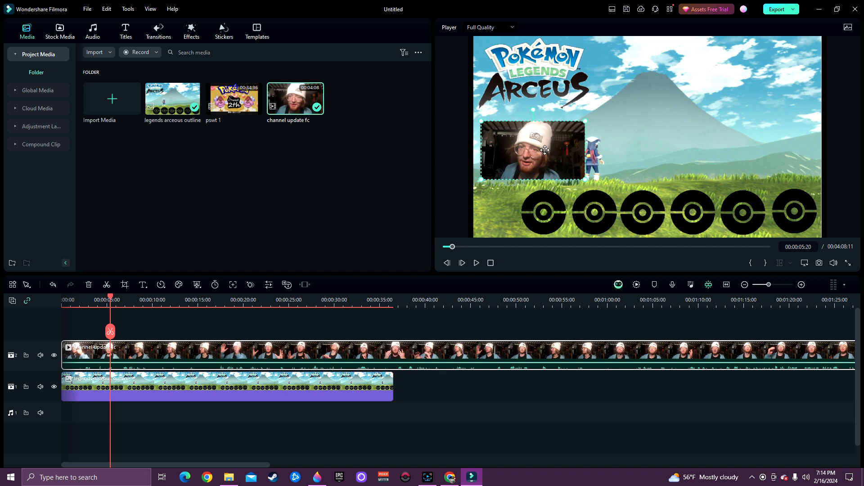
drag(531, 151, 529, 146)
click(542, 111)
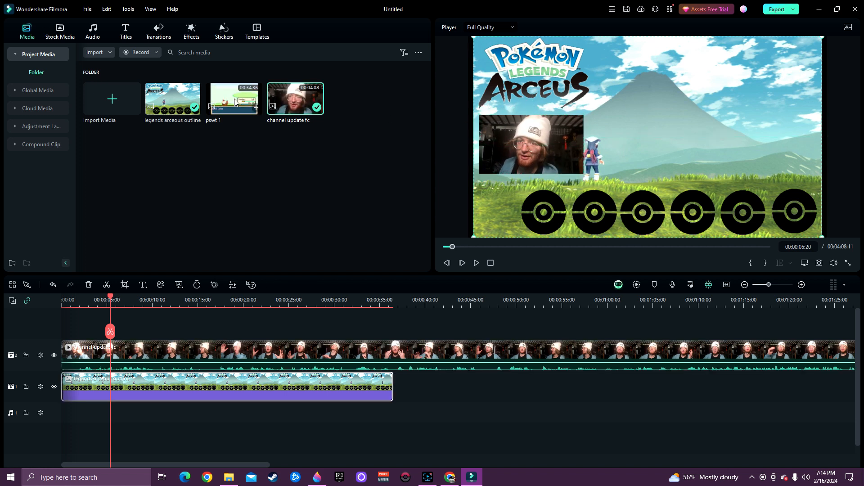
Step: Add a third video track and place the pswt 1 gameplay clip at its start
click(10, 303)
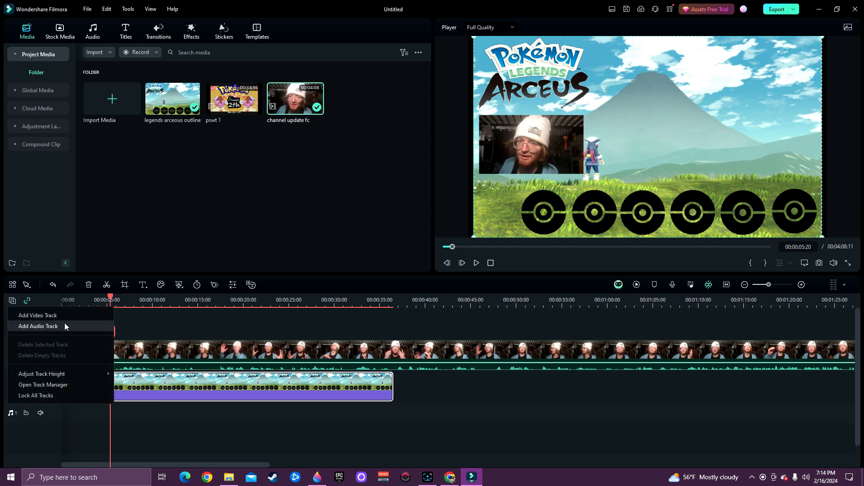
click(65, 317)
drag(234, 99, 68, 352)
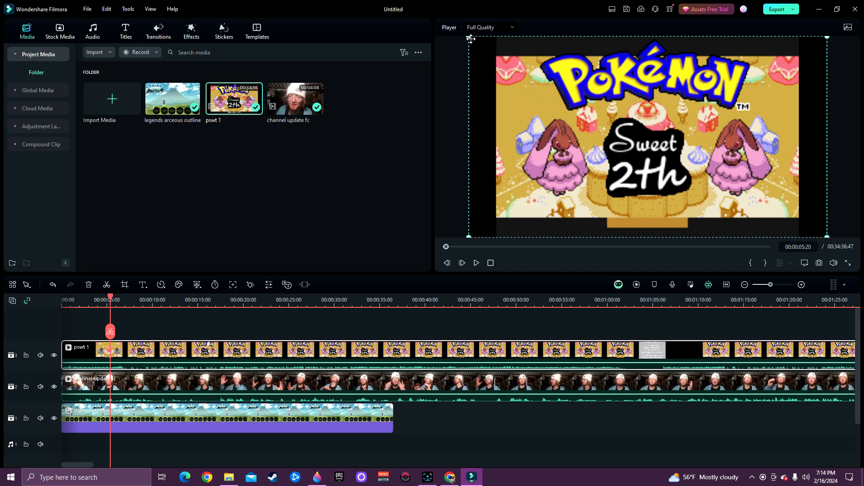
Step: Scale the pswt 1 clip to about 68% and fit it beside the logo and webcam clip, above the Pokéball row
drag(468, 39, 623, 123)
drag(785, 194, 751, 137)
mouse_move(802, 67)
mouse_down()
mouse_move(825, 39)
mouse_move(803, 55)
mouse_up()
mouse_move(740, 96)
mouse_down()
mouse_move(717, 93)
mouse_move(729, 94)
mouse_up()
right_click(729, 94)
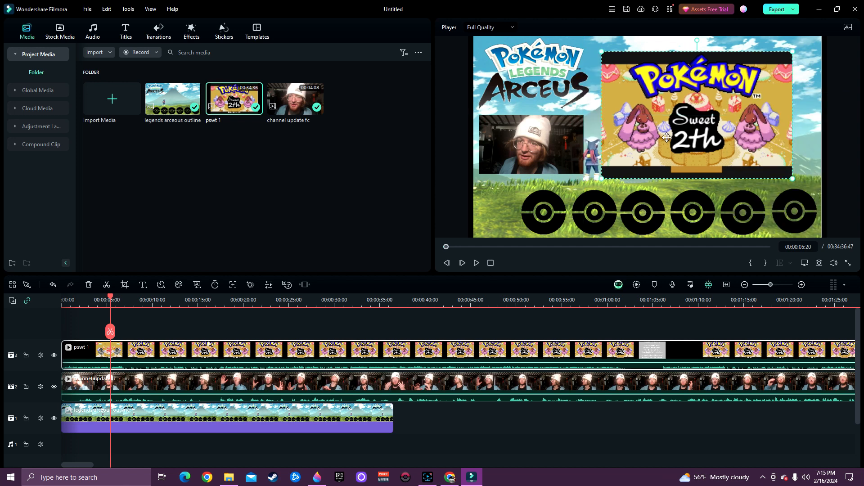
drag(667, 137, 675, 138)
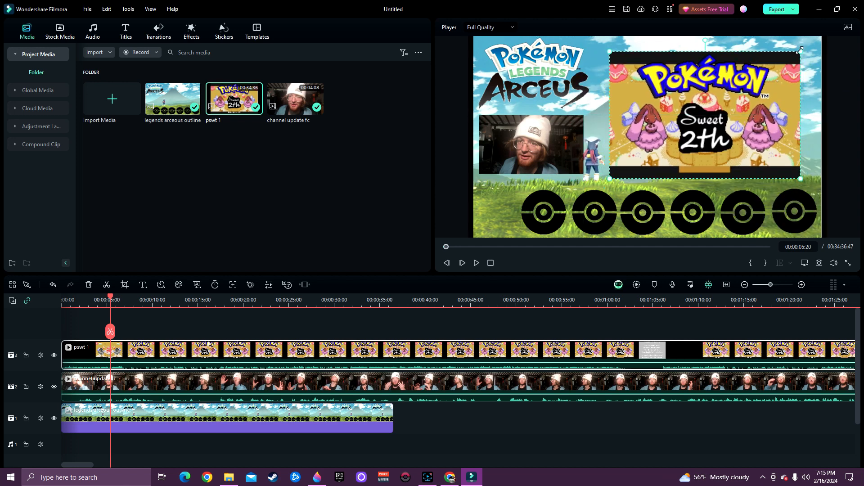
drag(800, 50, 818, 42)
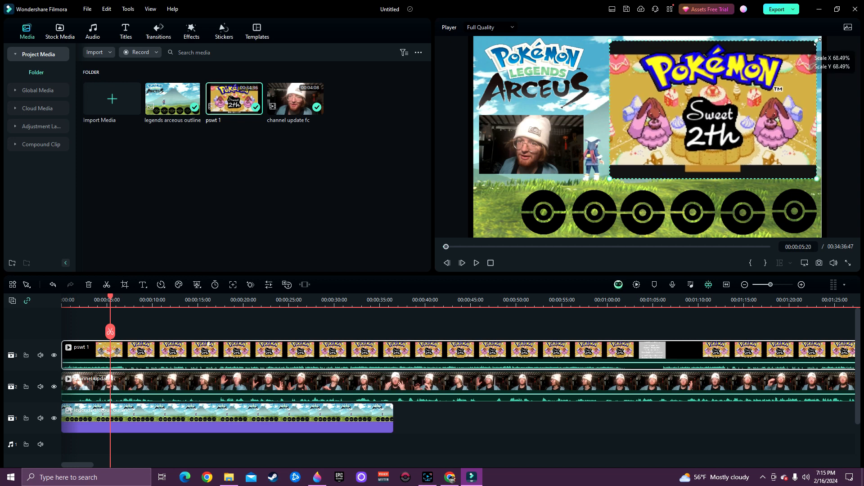
drag(654, 94, 653, 99)
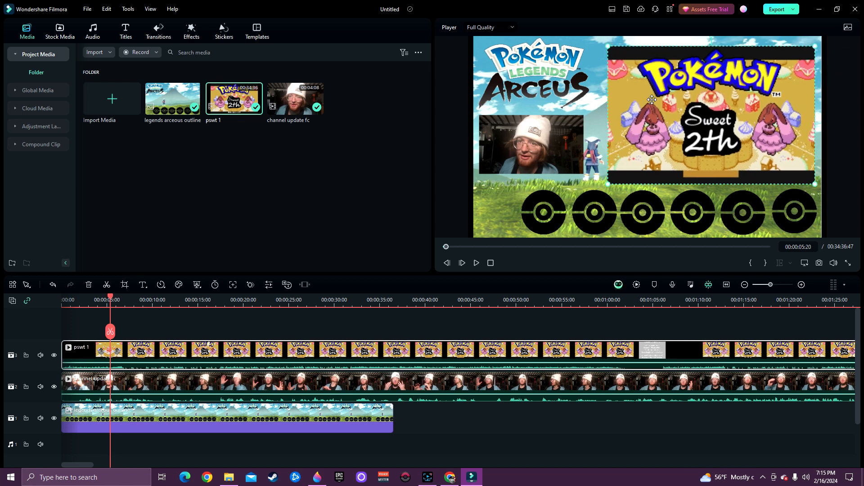
drag(705, 125, 702, 126)
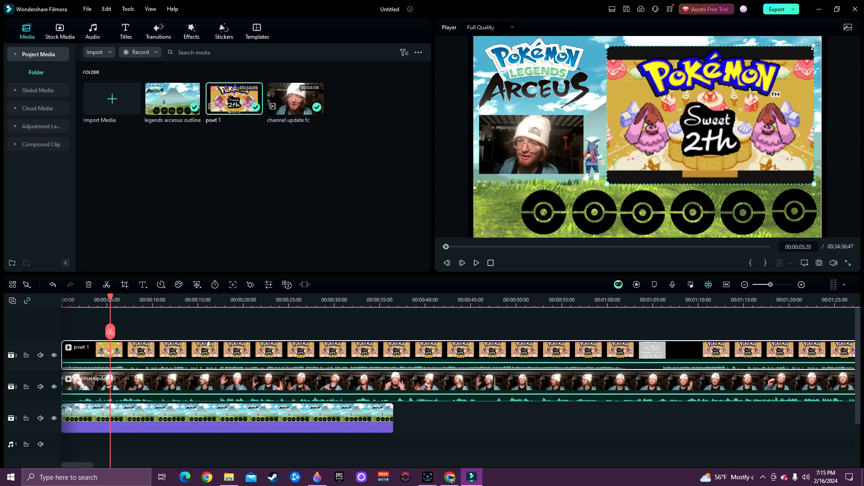
drag(787, 64, 786, 62)
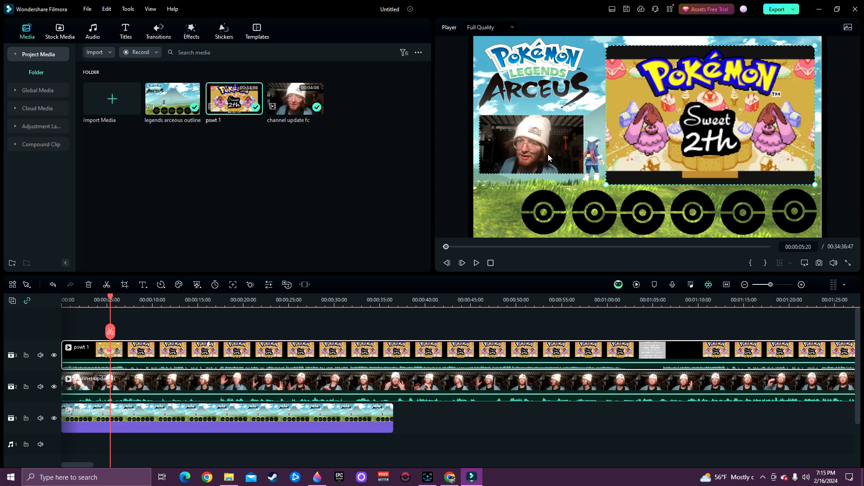
Step: Import the blue cooltext channel-name image from File Explorer and place it at the start of a new fourth video track
click(205, 200)
click(230, 481)
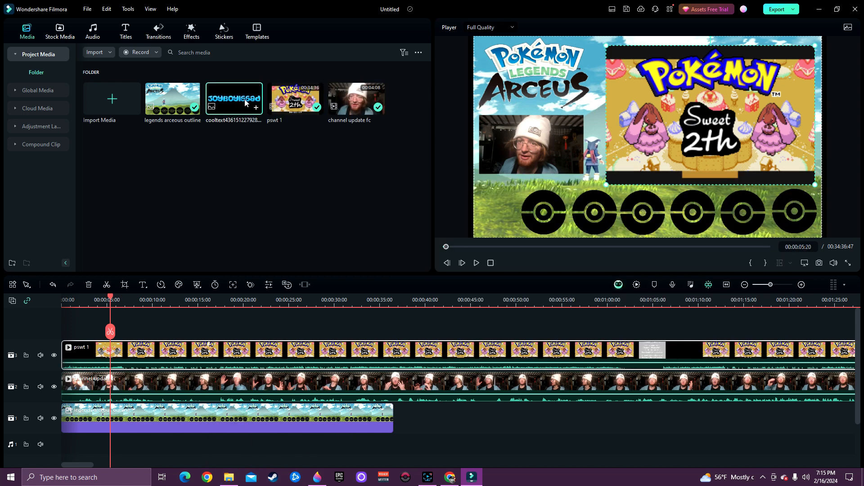
double_click(246, 102)
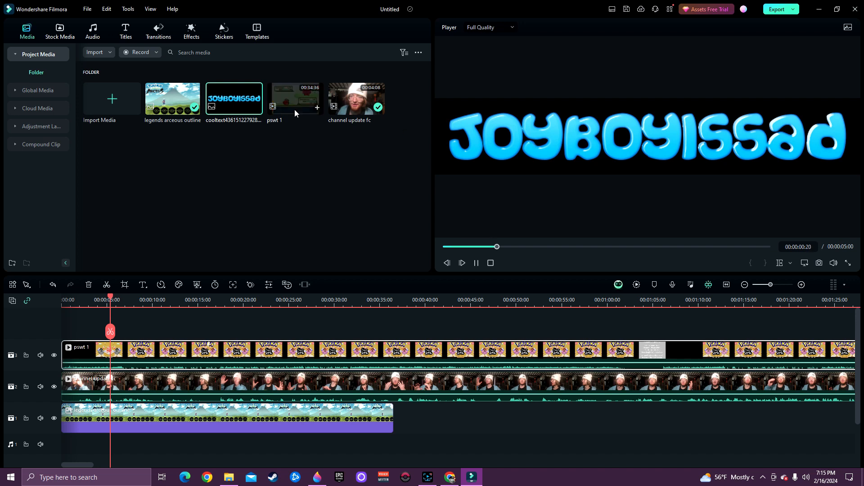
click(12, 300)
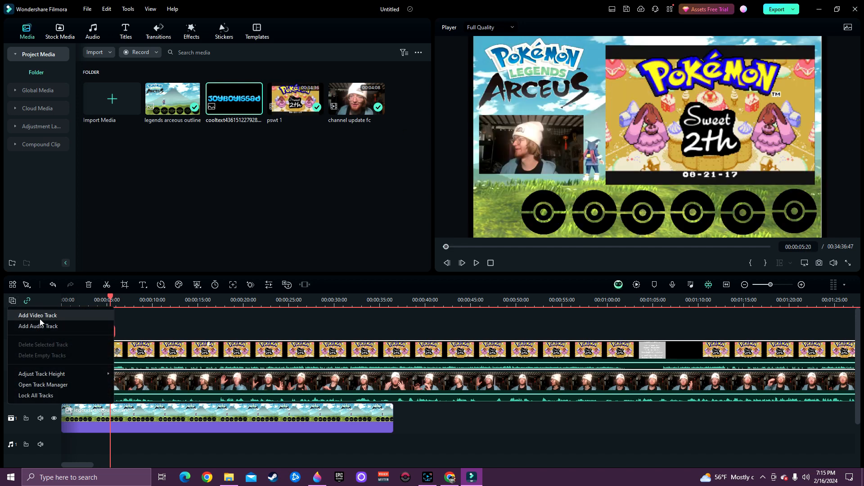
click(40, 317)
drag(209, 184, 67, 361)
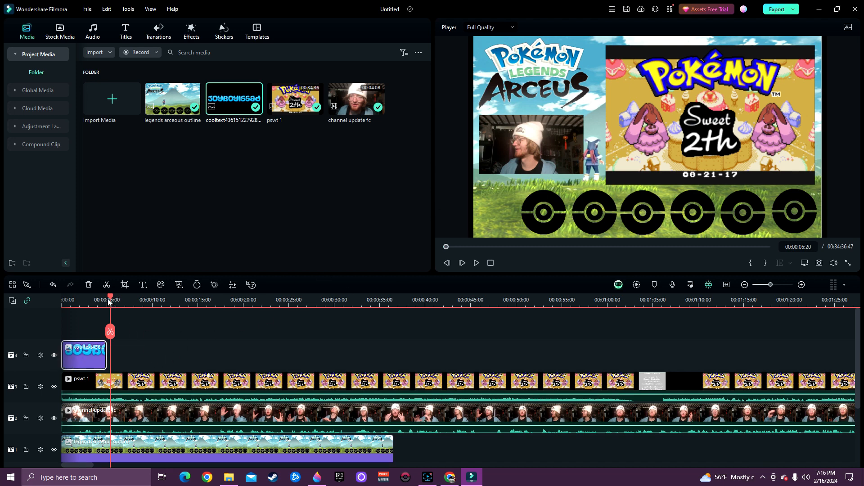
Step: Shrink the blue channel-name image to the webcam clip's width and place it over the webcam's lower edge
drag(109, 301, 94, 301)
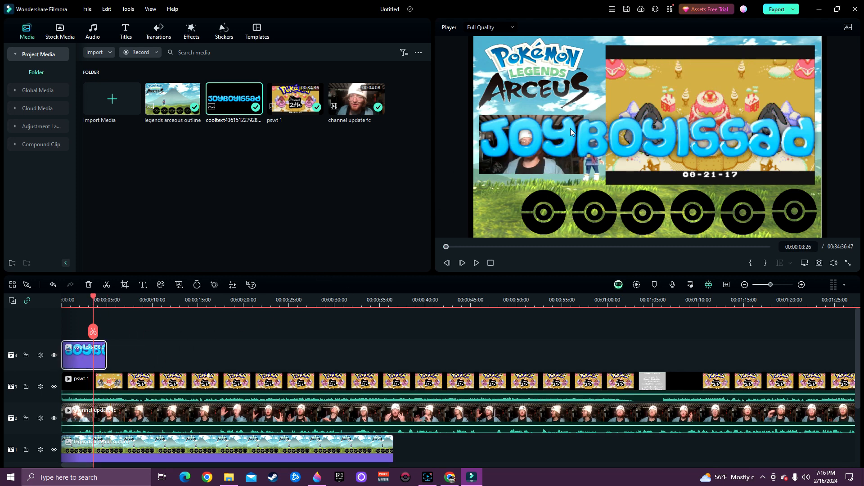
drag(468, 106, 657, 138)
drag(716, 153, 524, 167)
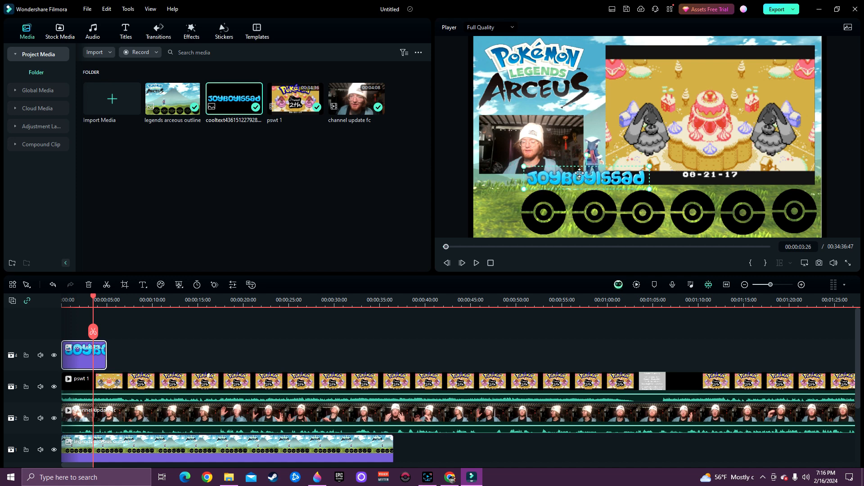
drag(575, 178, 532, 175)
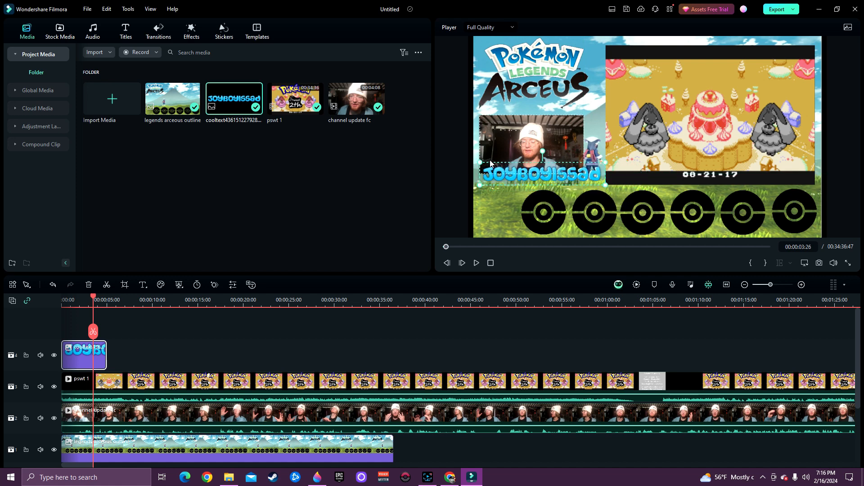
drag(481, 161, 518, 175)
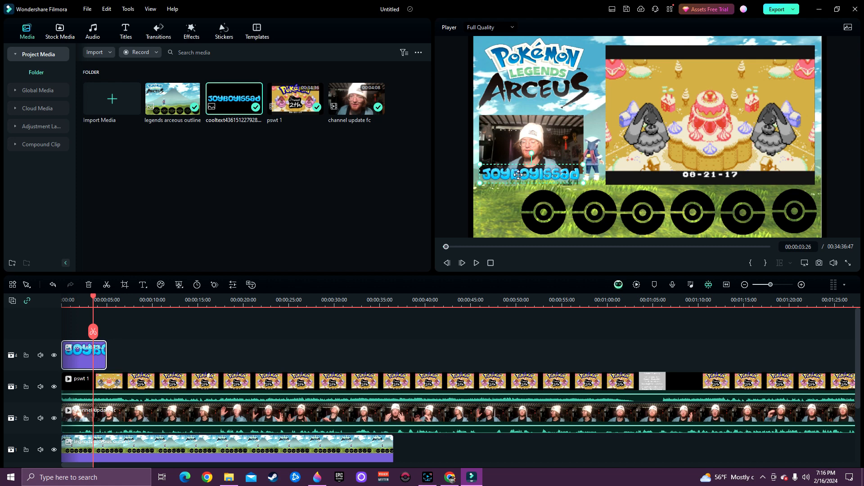
click(570, 147)
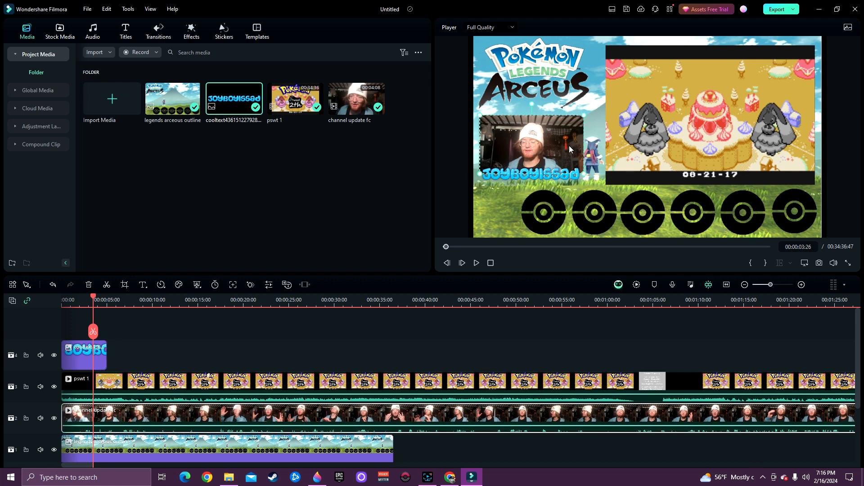
Step: Extend the channel-name clip on video track 4 to about 17 seconds
click(584, 103)
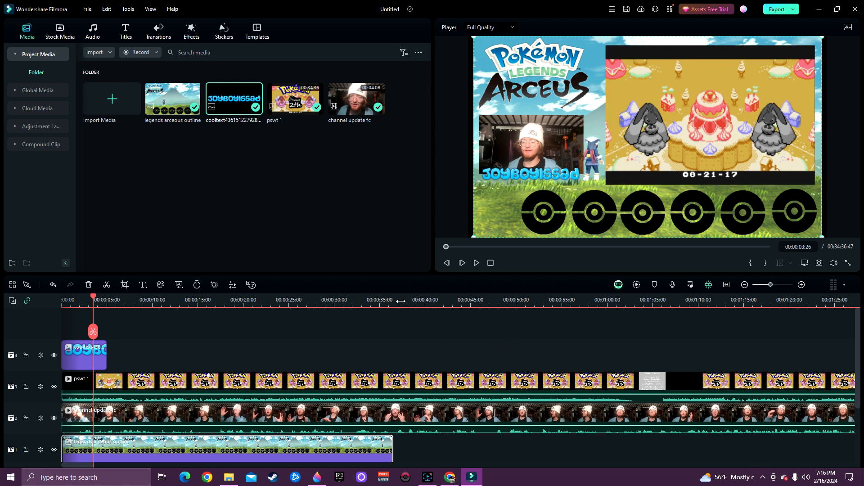
click(109, 353)
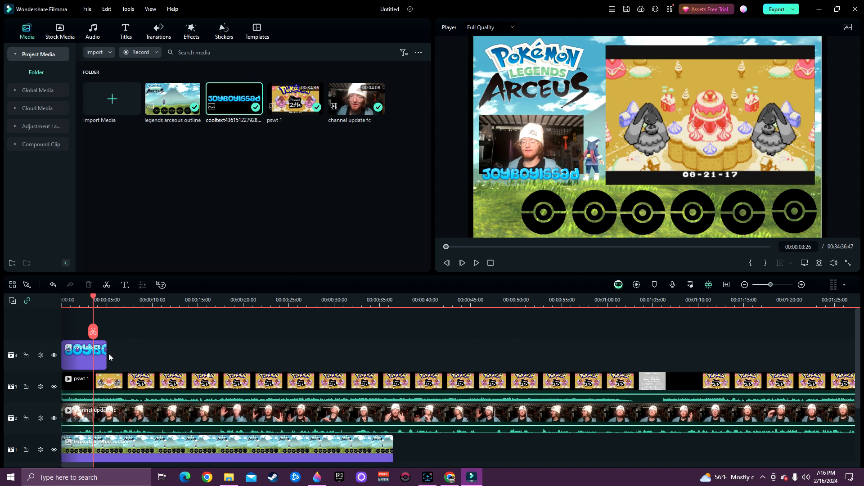
drag(250, 359, 250, 358)
Step: Switch to the Chrome browser and search Yahoo Images for "mudkip png"
key(alt+Tab)
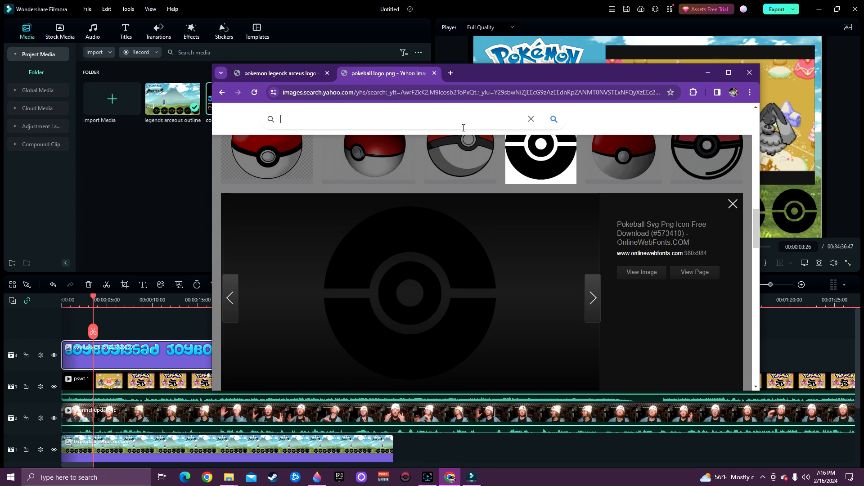
text(udkip)
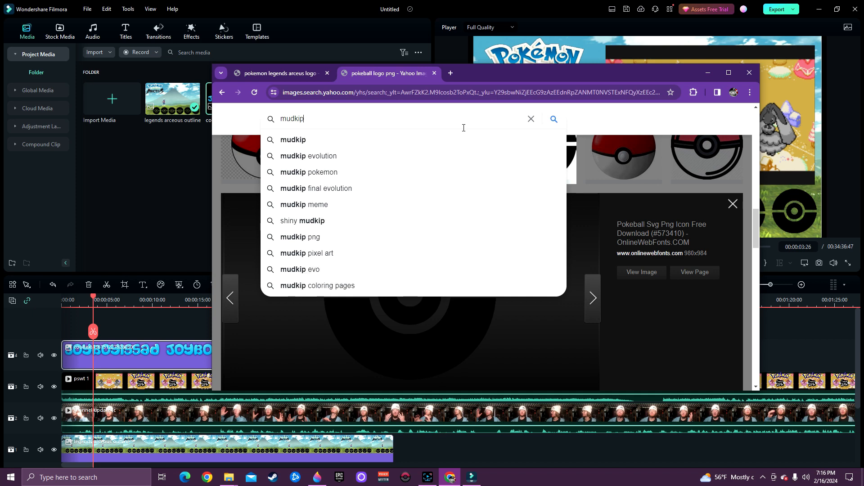
text( png)
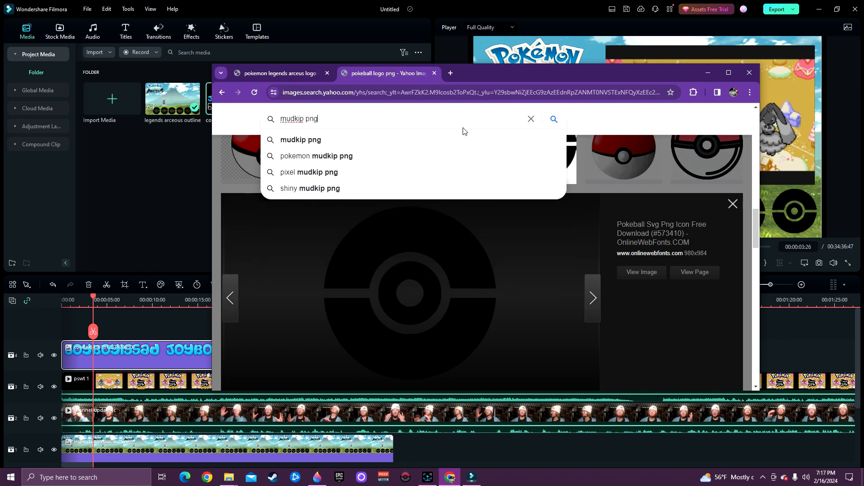
key(Return)
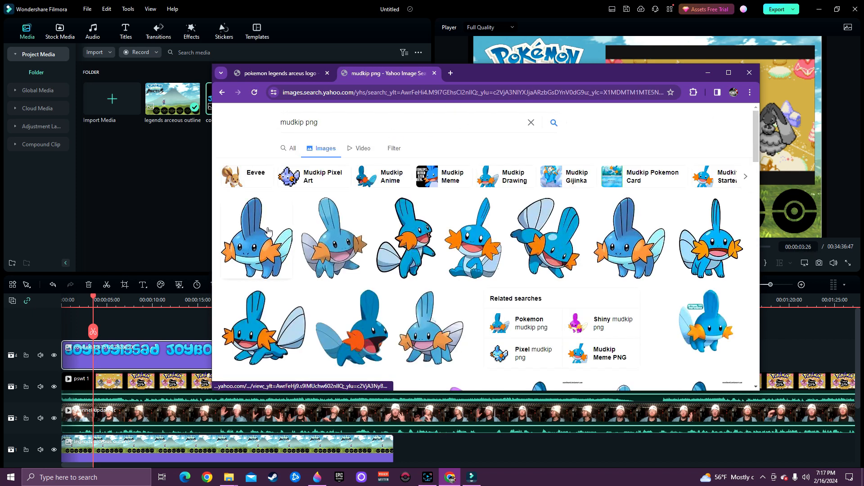
Step: Save a transparent Mudkip image to the desktop as mudkip and import it into Filmora's project media
click(542, 240)
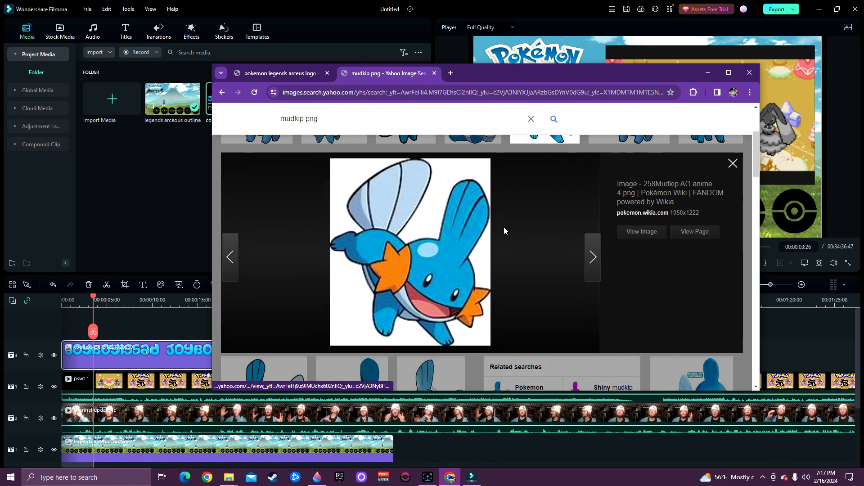
drag(404, 261, 147, 207)
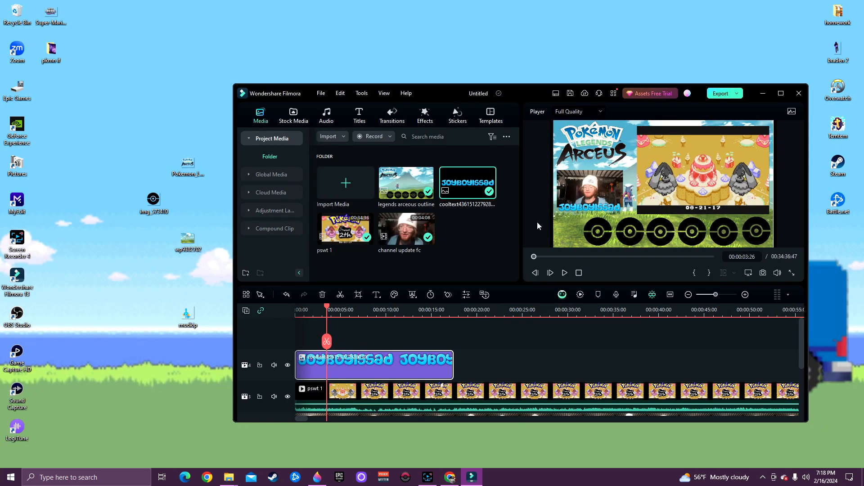
drag(200, 315, 466, 246)
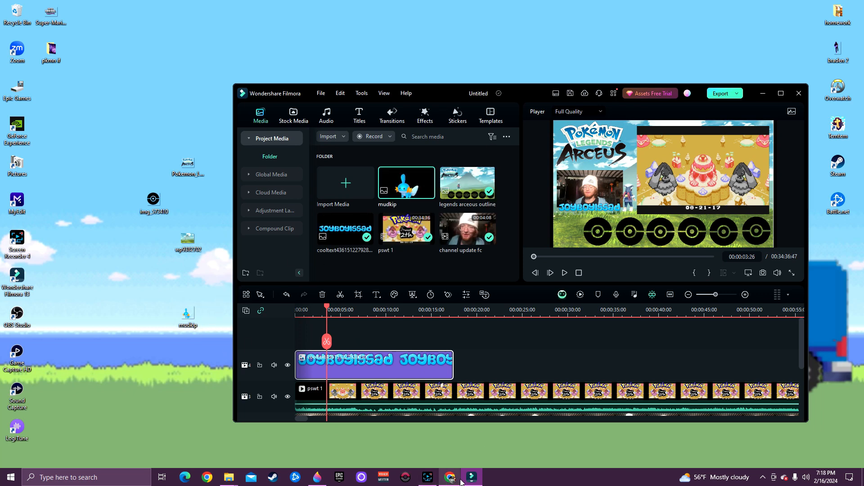
Step: Return to the browser and search images for "hisuin samoruatt", refining the query to "hisuin samoruatt png"
click(459, 480)
click(319, 55)
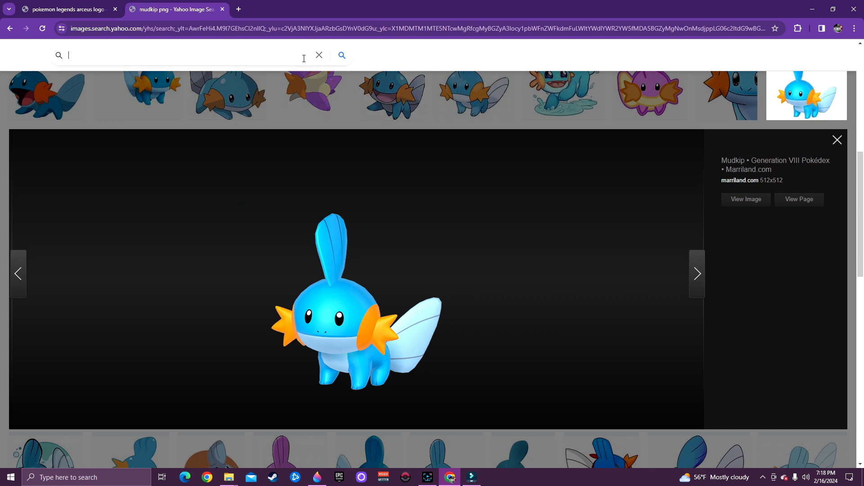
text(hisuin )
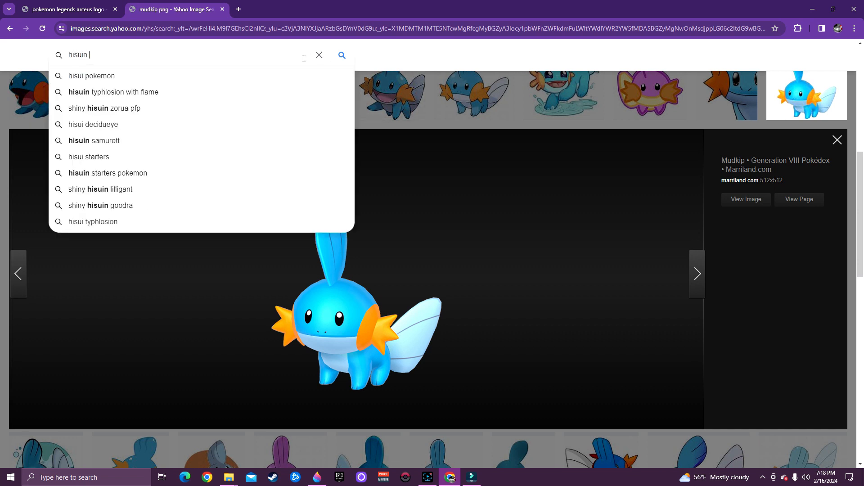
text(samoruatt)
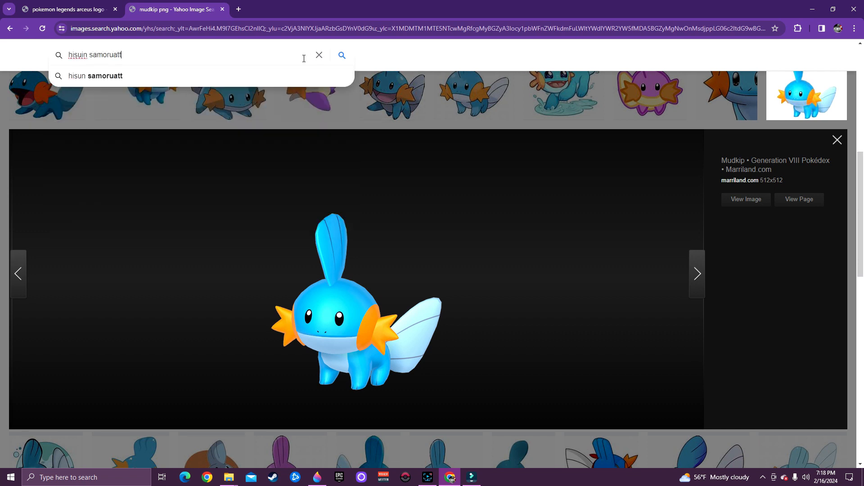
key(Return)
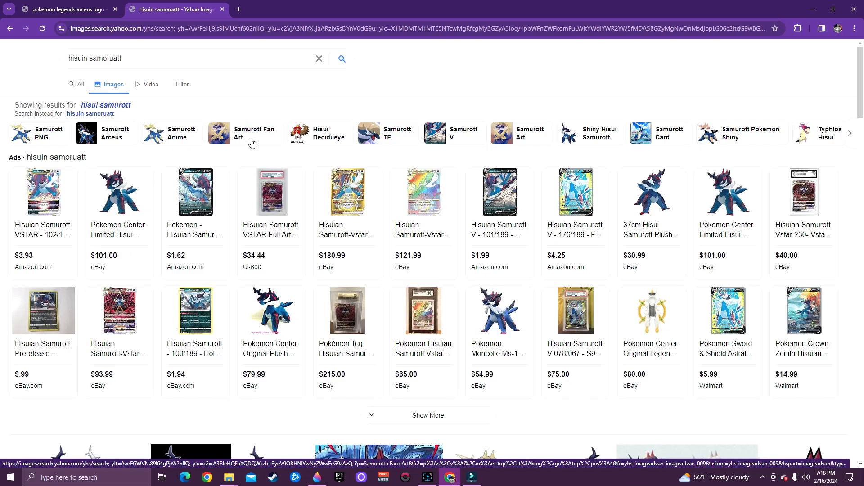
scroll(508, 297, down, 3)
scroll(506, 294, up, 3)
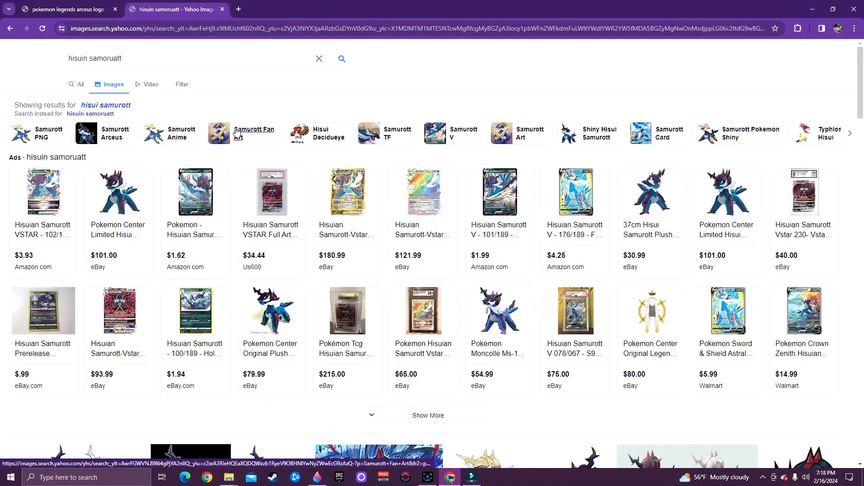
click(168, 65)
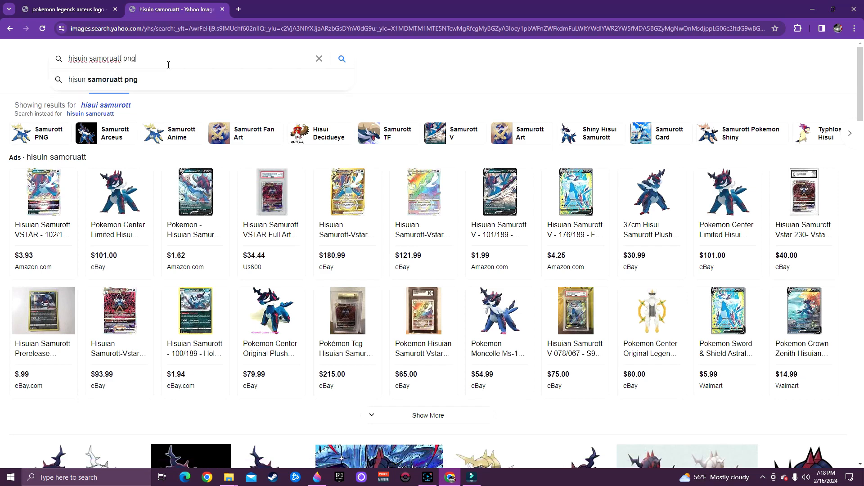
key(Return)
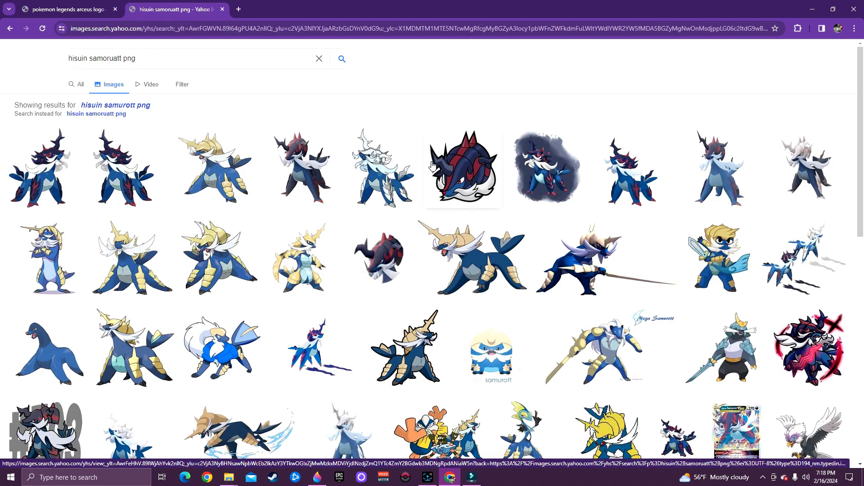
Step: Open the Shiny Hisuian Samurott Vector image from DeviantArt and save it to the desktop
click(399, 169)
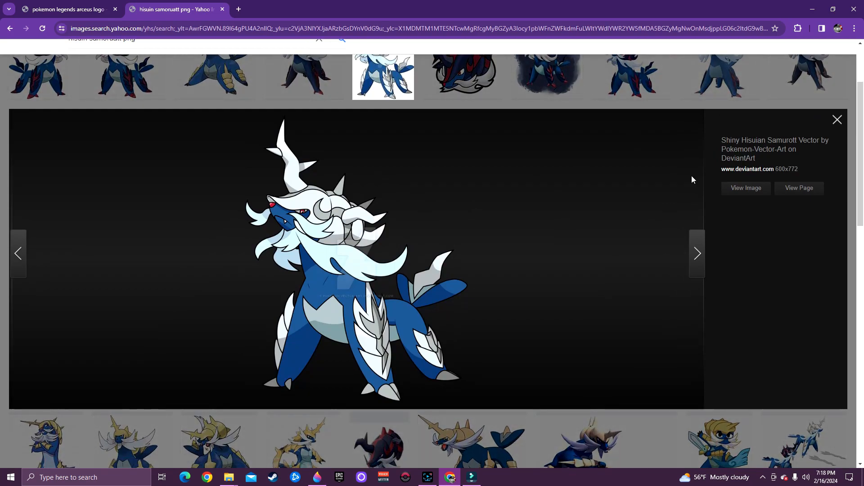
click(833, 9)
drag(350, 322, 119, 316)
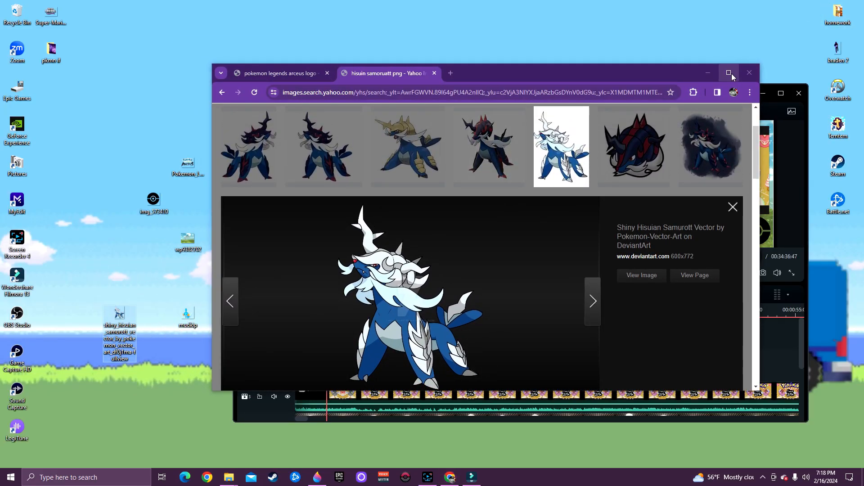
click(732, 75)
Step: Return to Filmora, import the shiny Hisuian Samurott image from the desktop into the project media, and maximize the editor
click(813, 10)
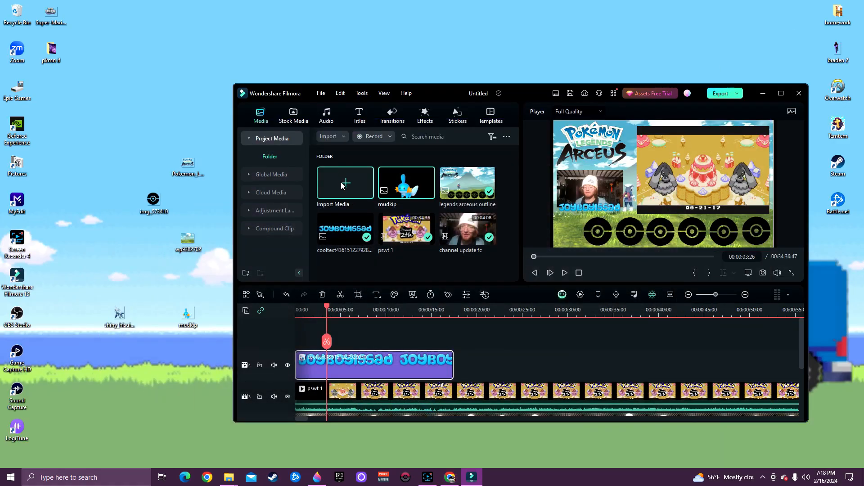
drag(137, 314, 406, 263)
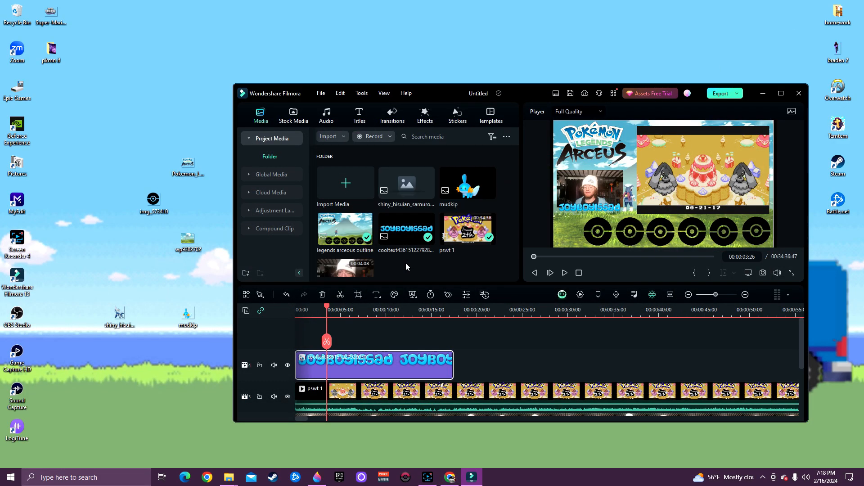
click(781, 94)
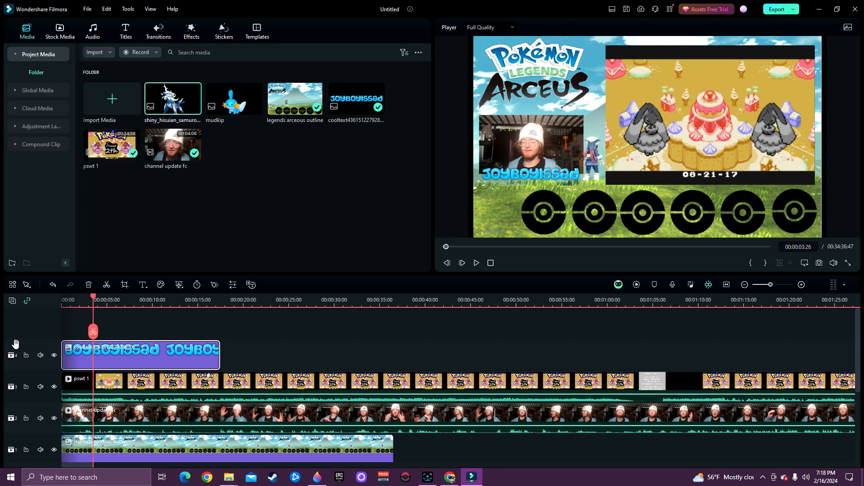
Step: Add two empty video tracks, 5 and 6, above the channel-name track
click(12, 305)
click(30, 317)
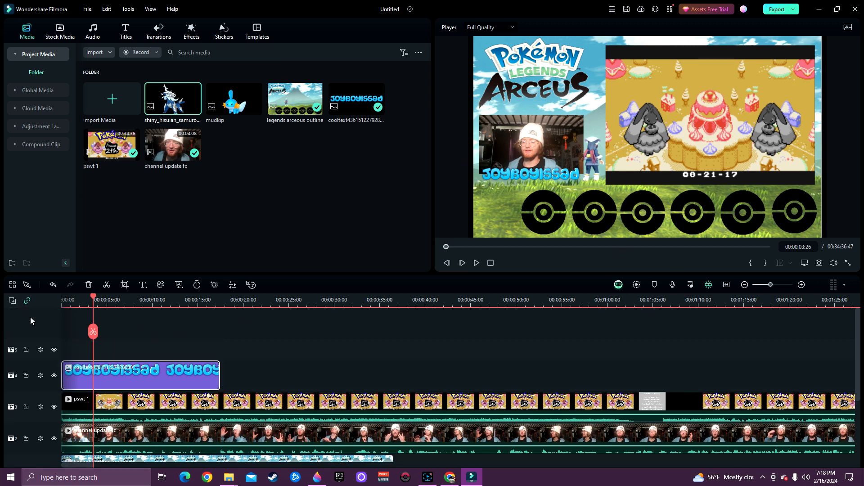
click(12, 301)
click(31, 317)
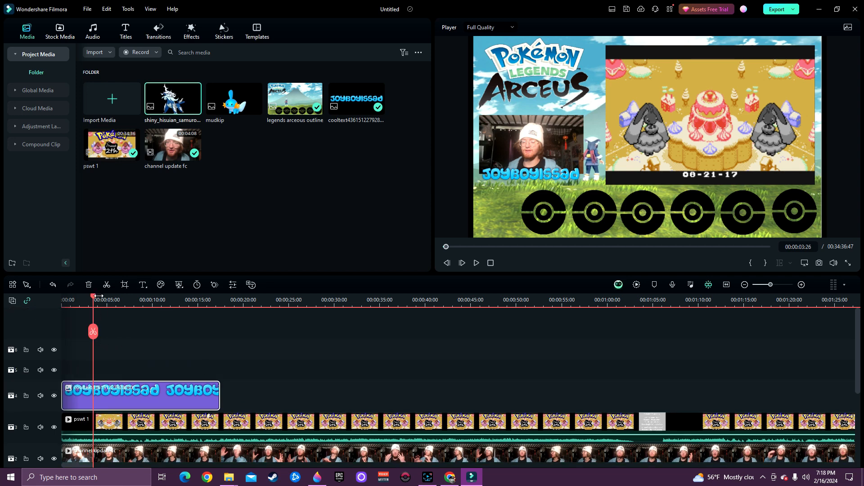
Step: Place the shiny Hisuian Samurott image on video track 5 and the mudkip image on track 6, both at the timeline start
drag(99, 297, 27, 352)
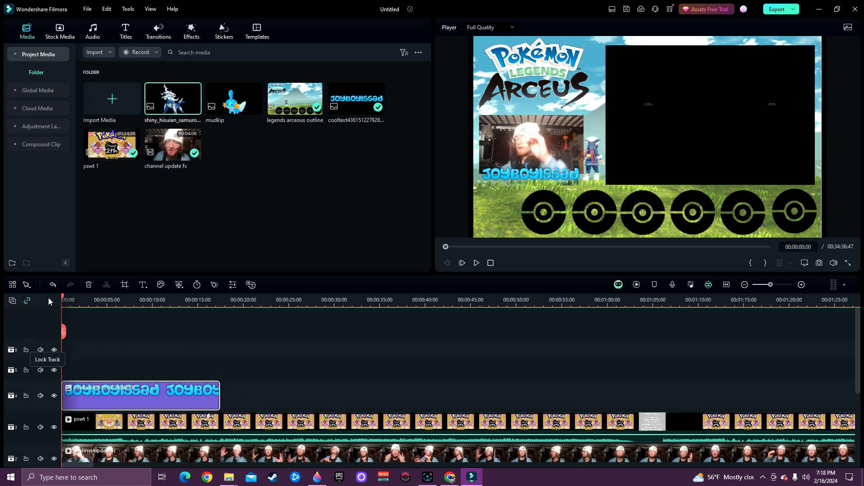
drag(195, 290, 132, 376)
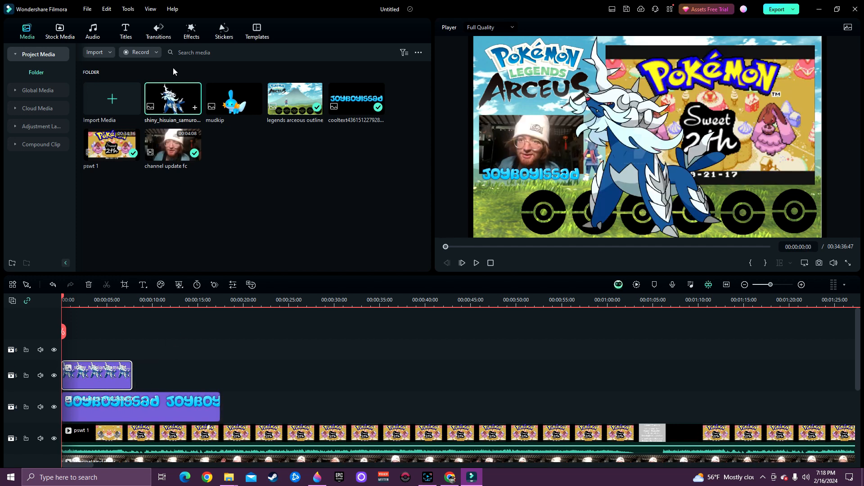
drag(232, 99, 141, 356)
Step: Scale the Mudkip image down and fit it inside the first Pokéball of the row
click(652, 180)
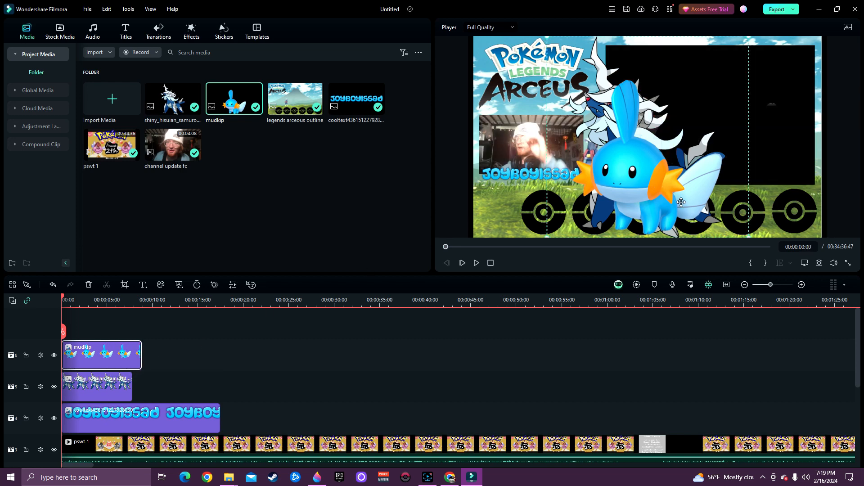
drag(658, 175, 607, 140)
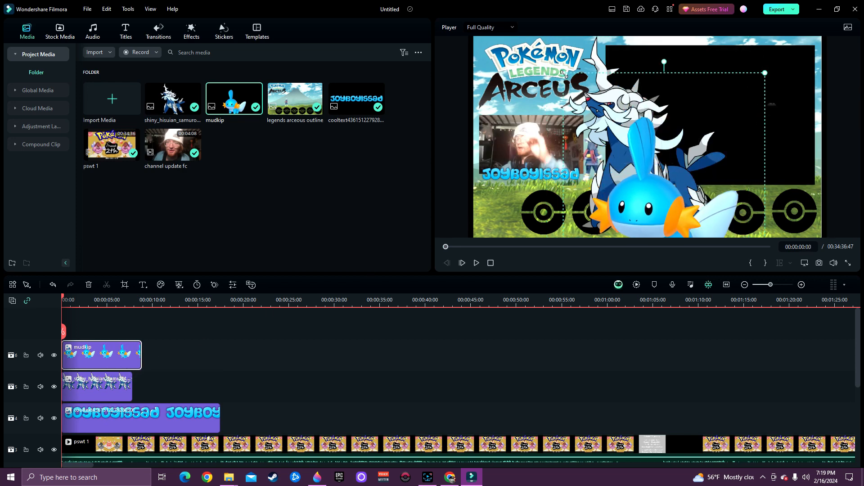
drag(564, 74, 530, 176)
drag(506, 150, 547, 191)
drag(571, 218, 548, 210)
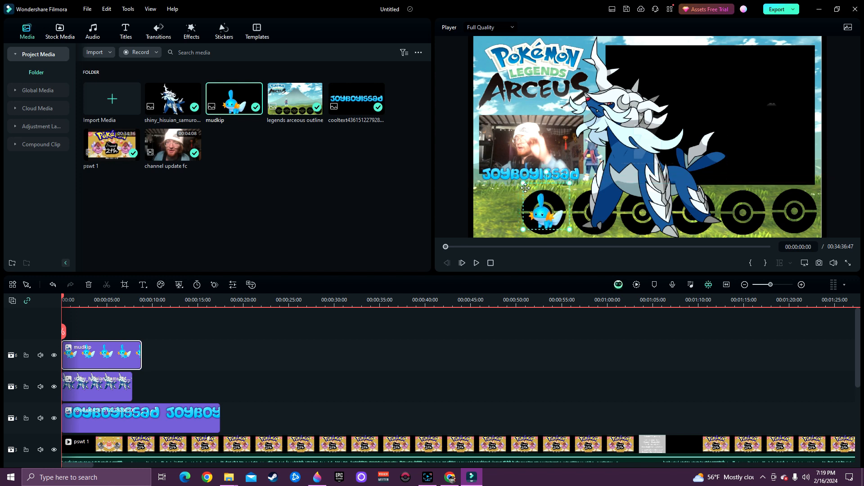
Step: Shrink the Samurott image and position it inside the second Pokéball of the row
drag(622, 106, 614, 131)
drag(578, 63, 601, 201)
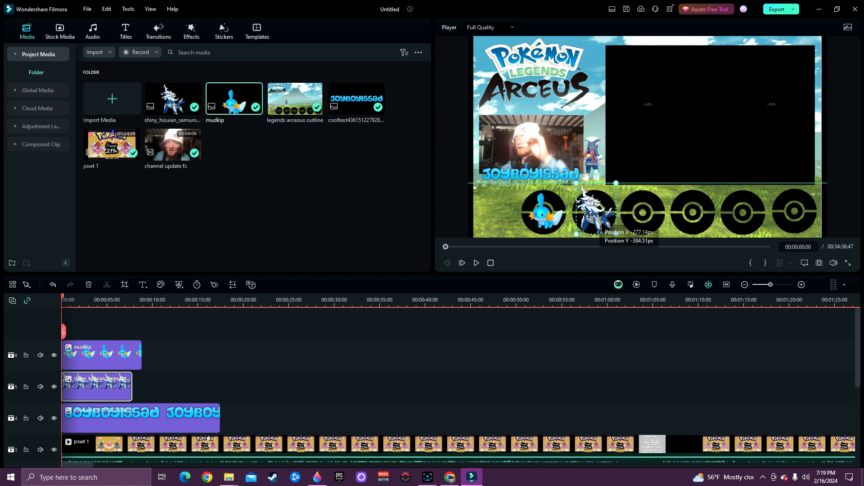
click(630, 203)
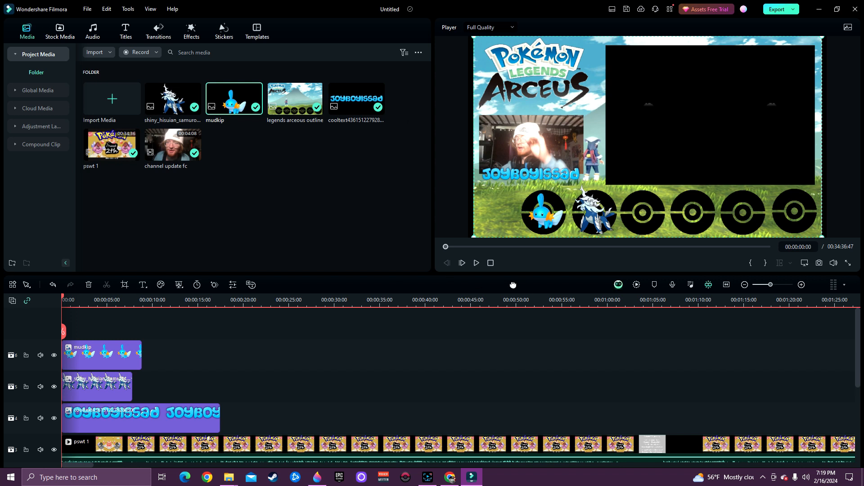
Step: Play the first few seconds to check the layered layout, and select the Samurott image in the second Pokéball
click(476, 262)
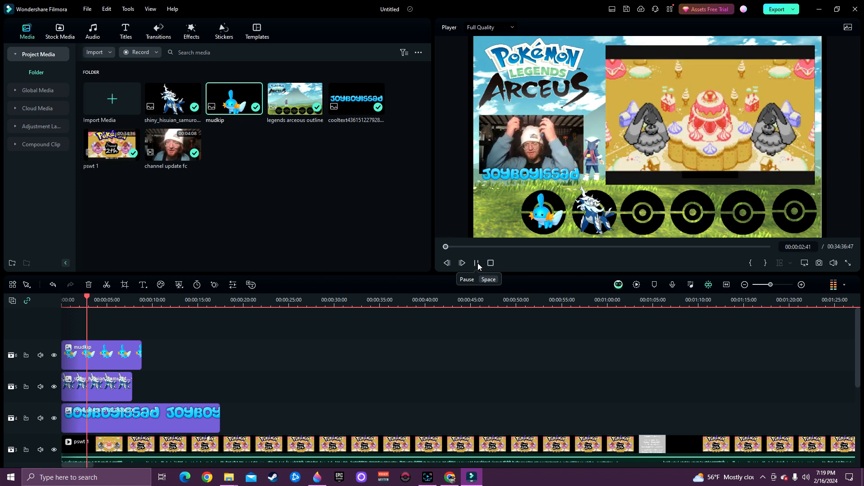
click(477, 263)
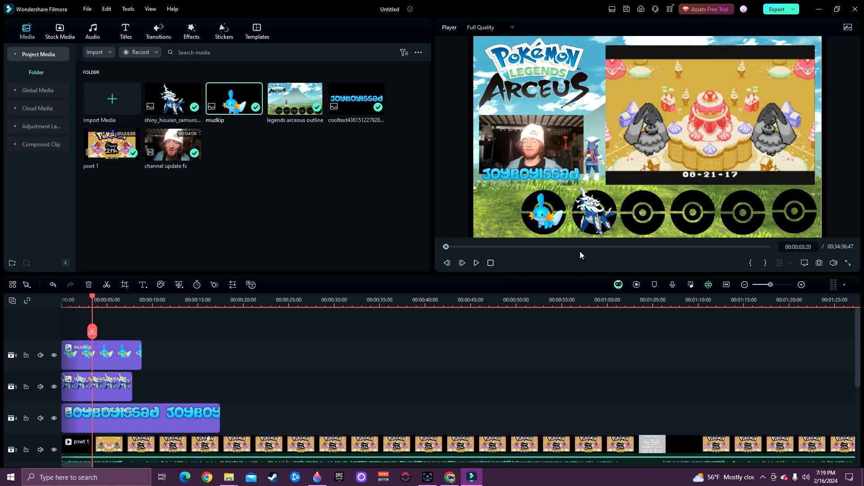
click(608, 212)
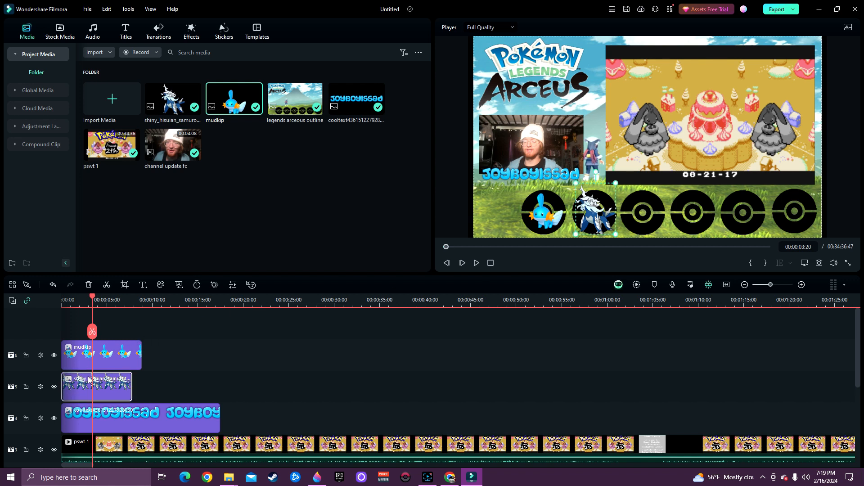